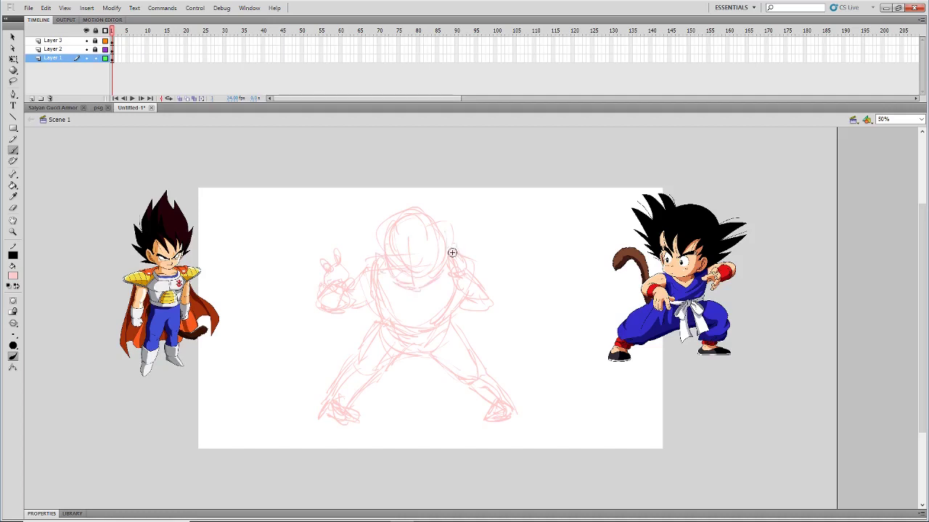
Rough in a billowing cape behind the figure in pink, running from both shoulders down between the legs
left_click_drag(378, 252, 342, 259)
left_click_drag(462, 253, 480, 288)
left_click_drag(312, 287, 251, 333)
left_click_drag(275, 326, 344, 364)
left_click_drag(475, 304, 401, 406)
left_click_drag(380, 388, 401, 406)
left_click_drag(273, 319, 454, 255)
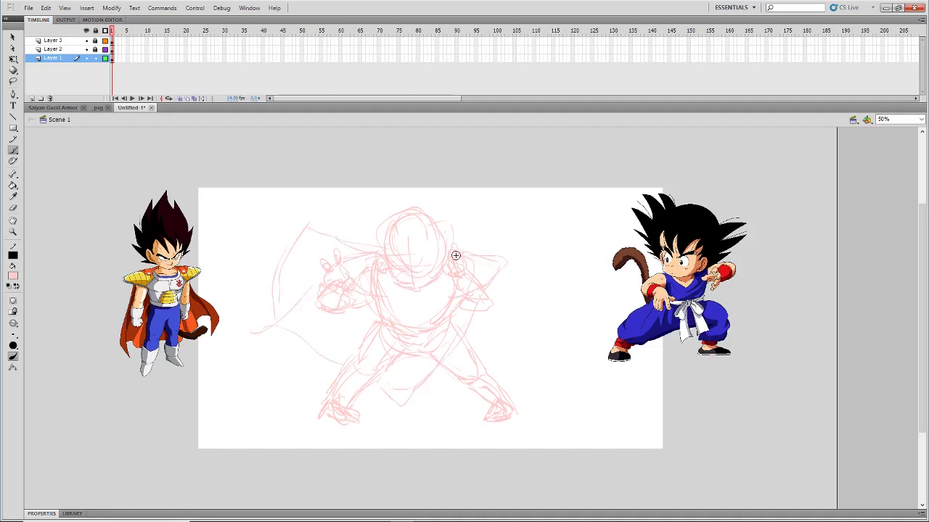
Sketch rough pink guides for the boots, trousers, chest armour, waist sash and spiky hair
left_click_drag(471, 377, 487, 386)
left_click_drag(359, 342, 346, 360)
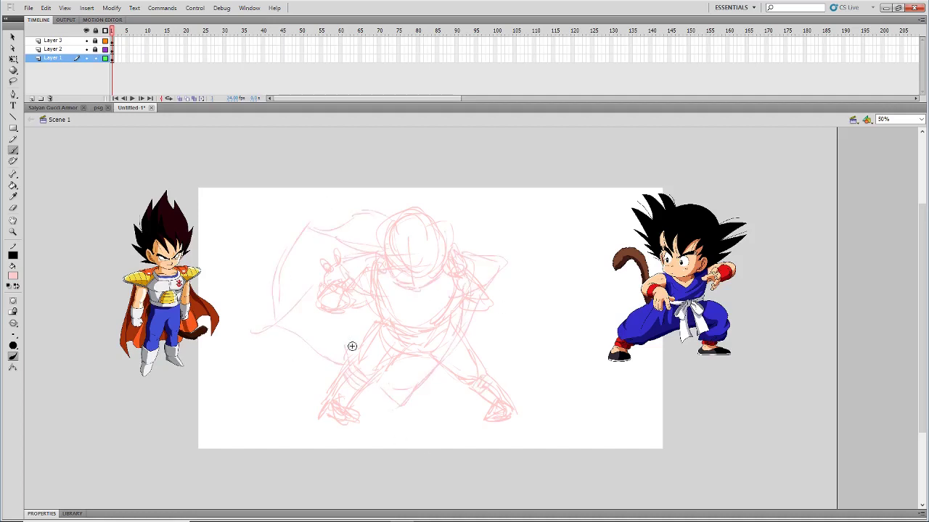
left_click_drag(462, 329, 491, 410)
left_click_drag(494, 370, 517, 402)
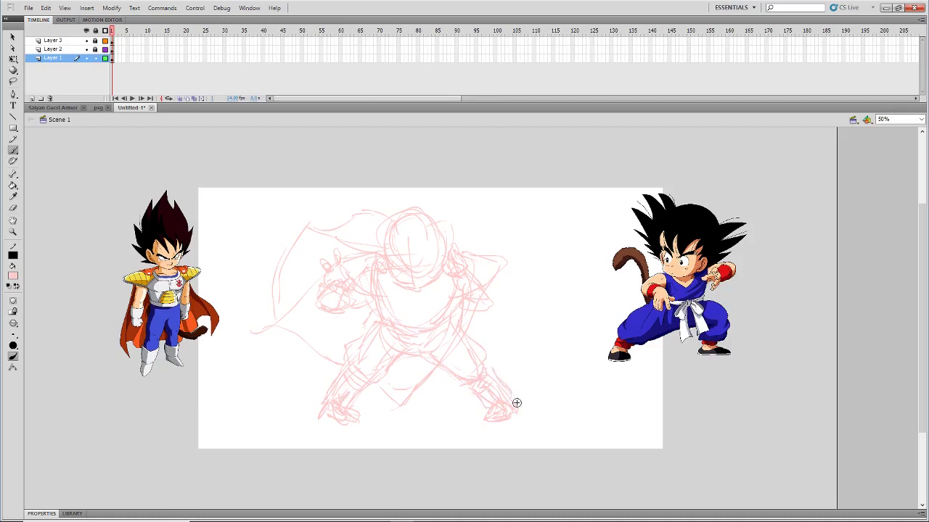
mouse_move(389, 289)
left_mouse_down()
mouse_move(435, 341)
mouse_move(382, 338)
mouse_move(394, 369)
mouse_move(407, 314)
left_mouse_up()
left_click_drag(362, 201, 394, 199)
left_click_drag(356, 223, 366, 251)
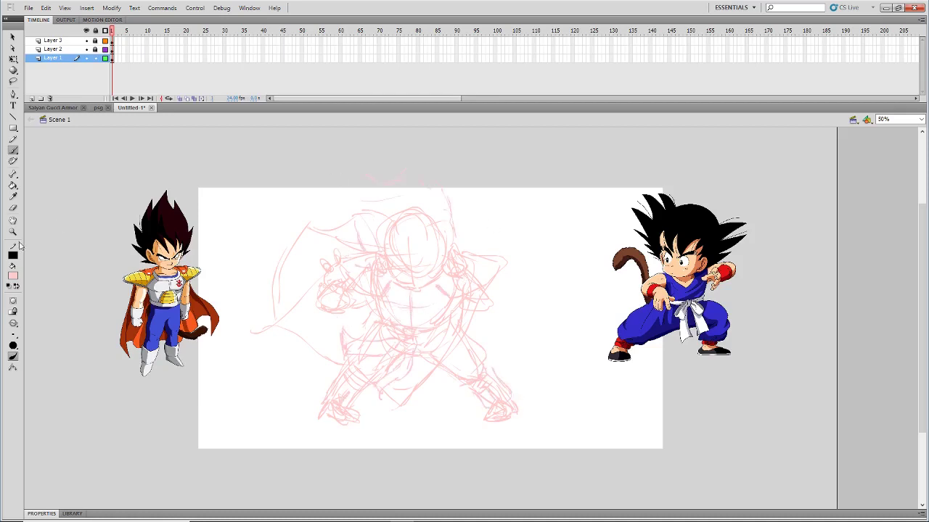
Add a new layer above Layer 1, lock Layer 1, and set the Brush tool up with a black fill at 100% zoom
double_click(13, 232)
left_click(32, 99)
left_click(95, 67)
left_click(16, 286)
left_click(13, 150)
Ink the face outline in black over the sketch, from the temple around the jaw and chin
mouse_move(683, 505)
left_mouse_down()
mouse_move(716, 506)
mouse_move(712, 516)
mouse_move(664, 511)
left_mouse_up()
mouse_move(427, 209)
left_mouse_down()
mouse_move(464, 268)
mouse_move(496, 265)
mouse_move(502, 274)
mouse_move(541, 234)
left_mouse_up()
left_click_drag(428, 219, 427, 181)
scroll(464, 312, "left", 3)
scroll(464, 312, "right", 4)
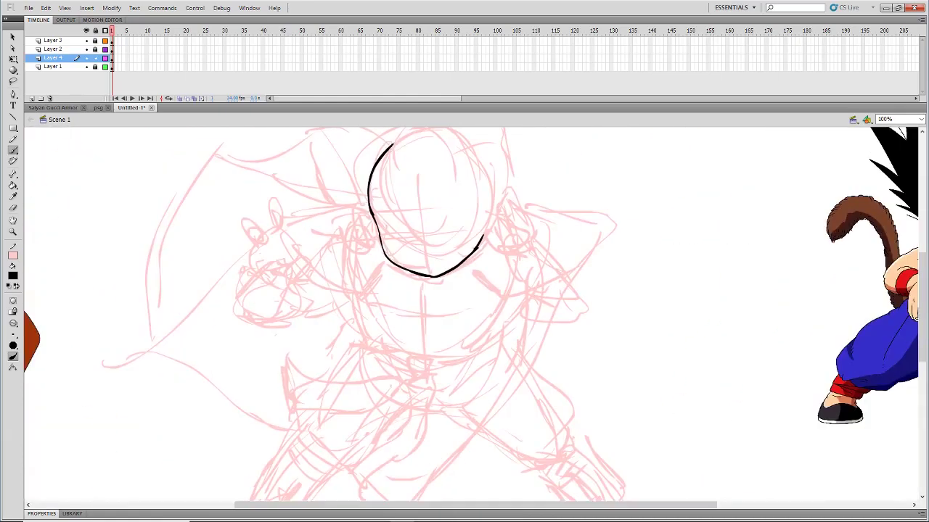
Ink the spiky fringe across the forehead, the visible ear and two slanted angry eyebrows
left_click_drag(392, 144, 371, 201)
mouse_move(372, 199)
left_mouse_down()
mouse_move(414, 151)
mouse_move(396, 208)
left_mouse_up()
mouse_move(397, 208)
left_mouse_down()
mouse_move(446, 142)
mouse_move(438, 204)
mouse_move(475, 147)
mouse_move(489, 180)
mouse_move(477, 249)
left_mouse_up()
mouse_move(368, 213)
left_mouse_down()
mouse_move(384, 244)
mouse_move(377, 234)
mouse_move(475, 202)
left_mouse_up()
left_click_drag(379, 215, 431, 229)
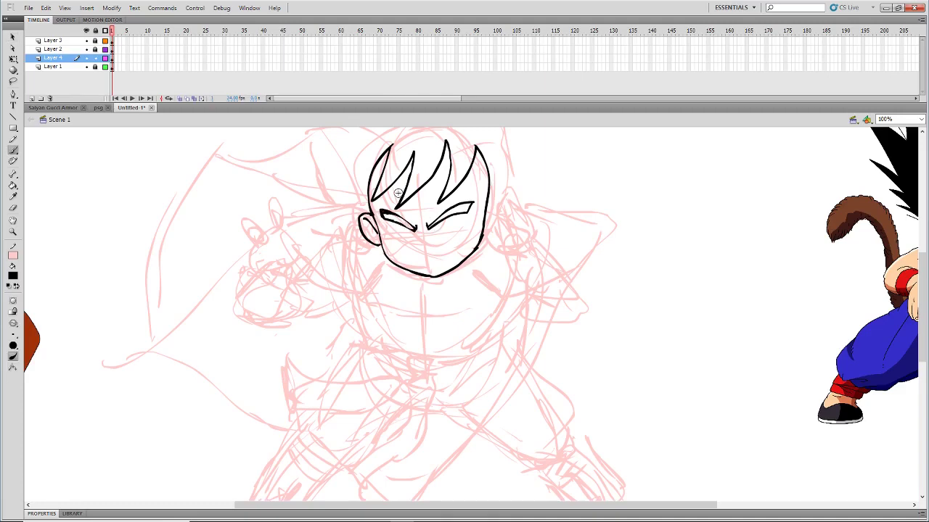
Ink the eyes with their pupils, the small nose and a smirking mouth
scroll(567, 248, "left", 5)
scroll(610, 245, "right", 6)
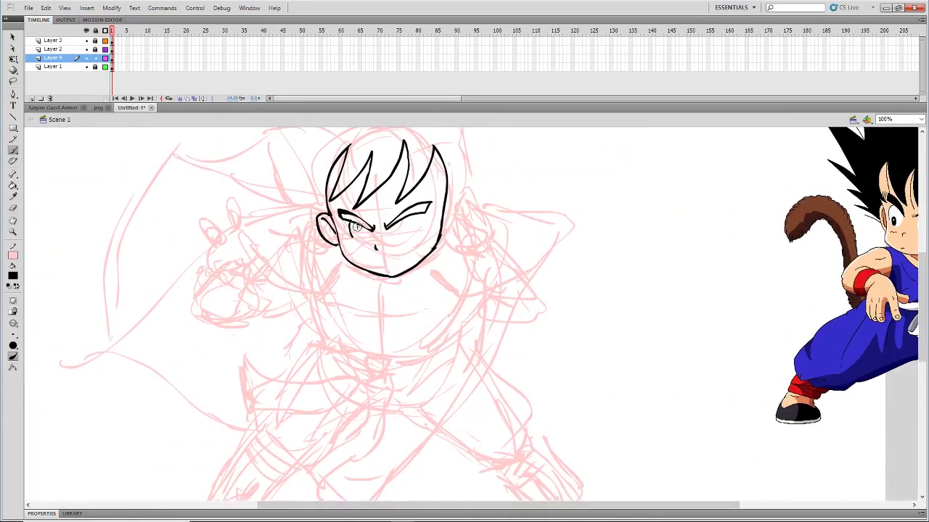
scroll(421, 221, "left", 4)
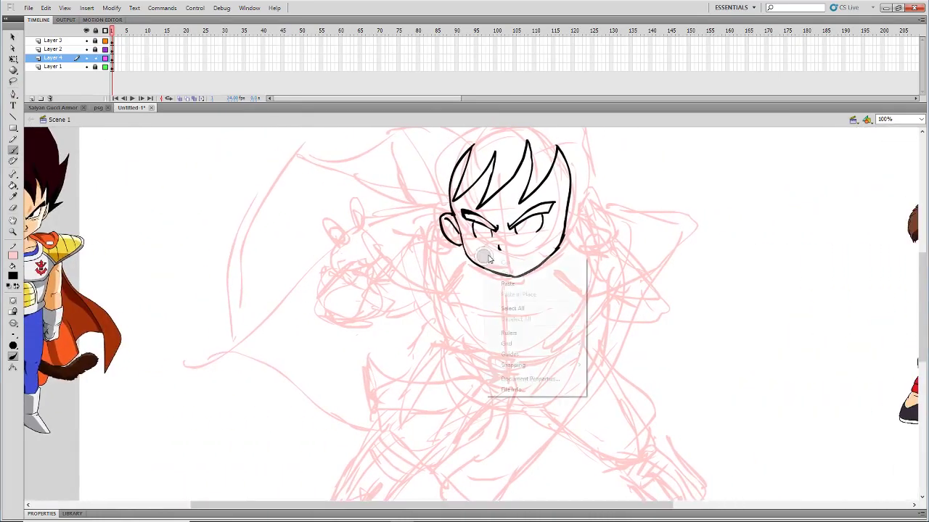
left_click_drag(485, 253, 526, 250)
left_click_drag(480, 229, 538, 218)
Fill both eyebrows and pupils with solid black, and undo the last four operations
key("k")
left_click(531, 220)
left_click(540, 210)
left_click(484, 226)
left_click(479, 218)
key("ctrl+z")
key("ctrl+z")
key("ctrl+z")
key("ctrl+z")
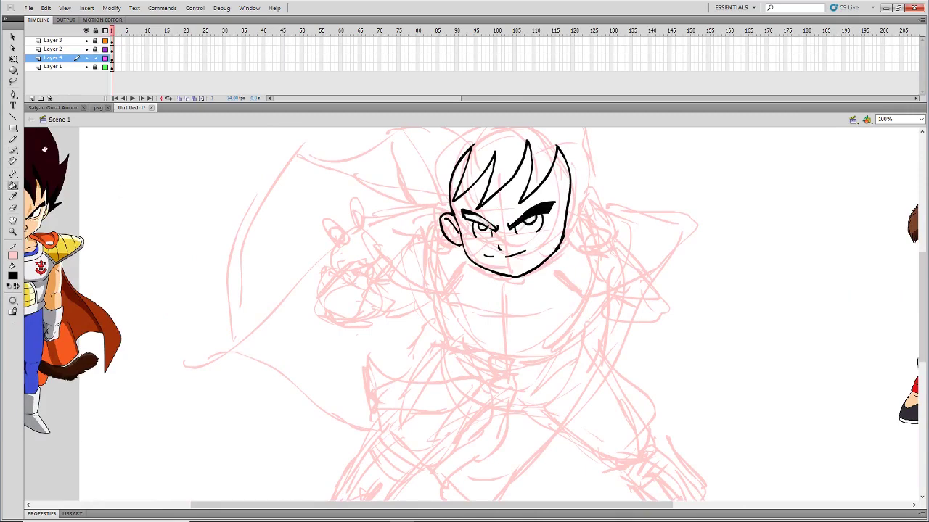
Redo the undone fills and ink a scouter with a square lens over one eye and a rounded earpiece
key("b")
key("ctrl+y")
key("ctrl+y")
key("ctrl+y")
key("ctrl+y")
mouse_move(512, 233)
left_mouse_down()
mouse_move(566, 207)
mouse_move(560, 205)
mouse_move(573, 227)
mouse_move(564, 230)
left_mouse_up()
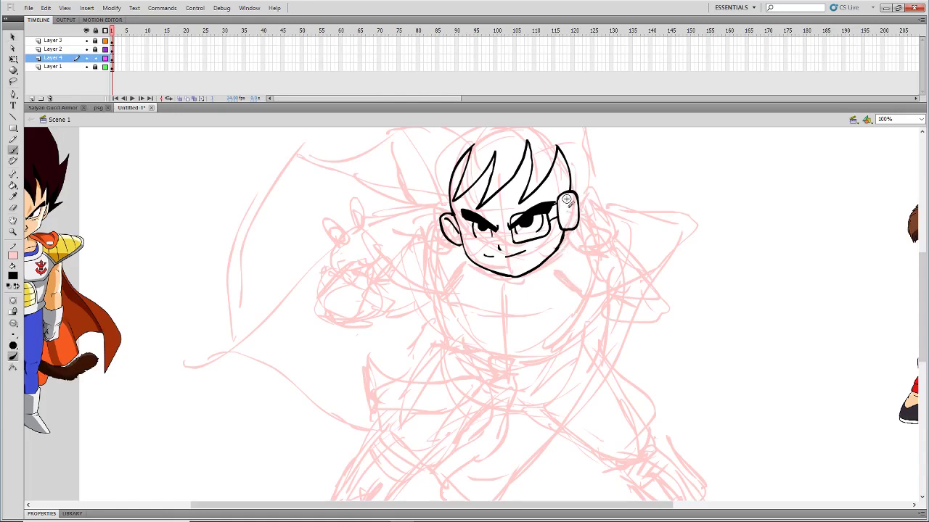
Ink the outlines of the two flared armour shoulder pads extending from either side of the head
left_click_drag(431, 505, 353, 505)
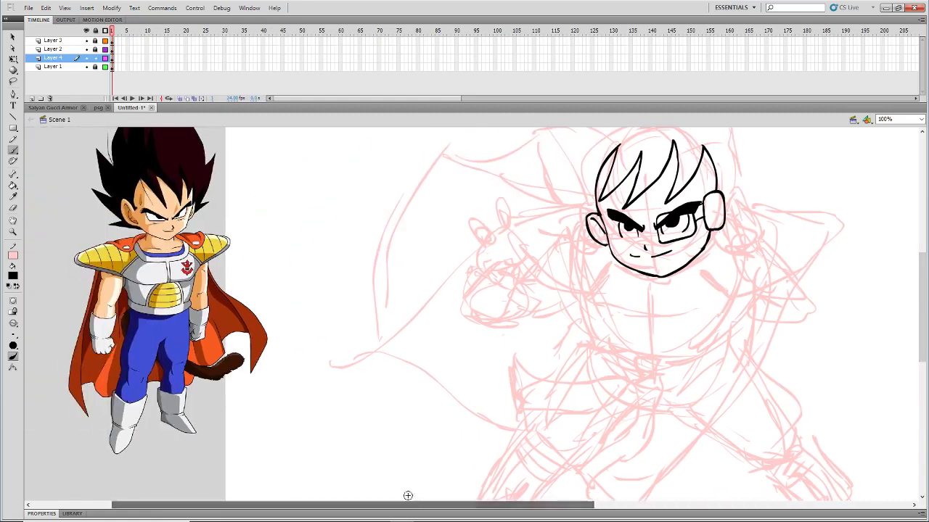
mouse_move(508, 220)
left_mouse_down()
mouse_move(588, 287)
mouse_move(543, 205)
mouse_move(593, 194)
left_mouse_up()
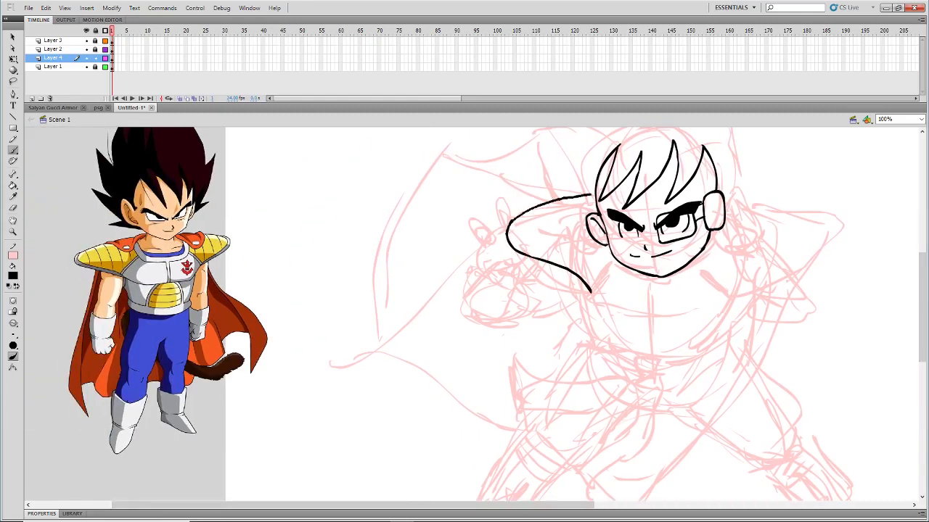
left_click_drag(719, 293, 799, 256)
mouse_move(721, 185)
left_mouse_down()
mouse_move(788, 197)
mouse_move(815, 212)
mouse_move(817, 232)
mouse_move(730, 279)
left_mouse_up()
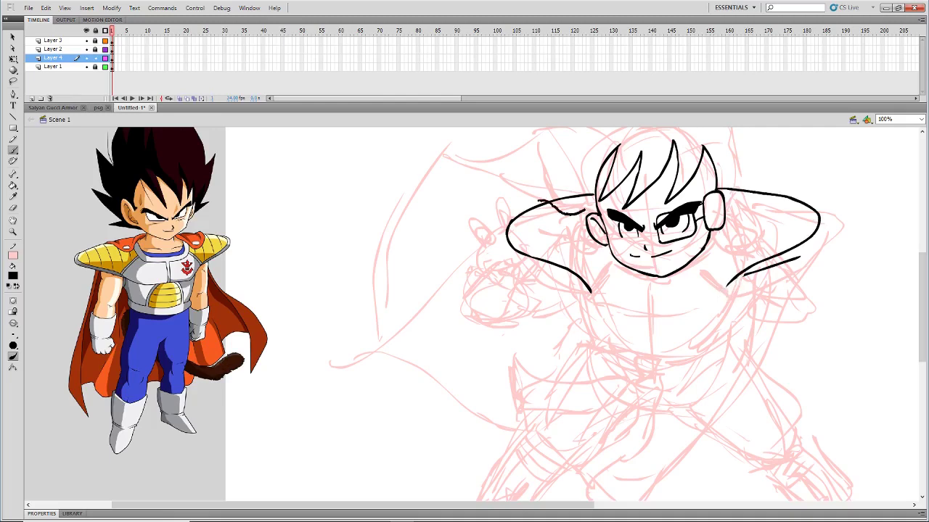
Ink a curved cape fastening with a small oval button on top of each shoulder pad, undoing stray strokes
left_click_drag(584, 210, 591, 193)
key("ctrl+z")
mouse_move(536, 202)
left_mouse_down()
mouse_move(576, 217)
mouse_move(594, 192)
left_mouse_up()
mouse_move(796, 520)
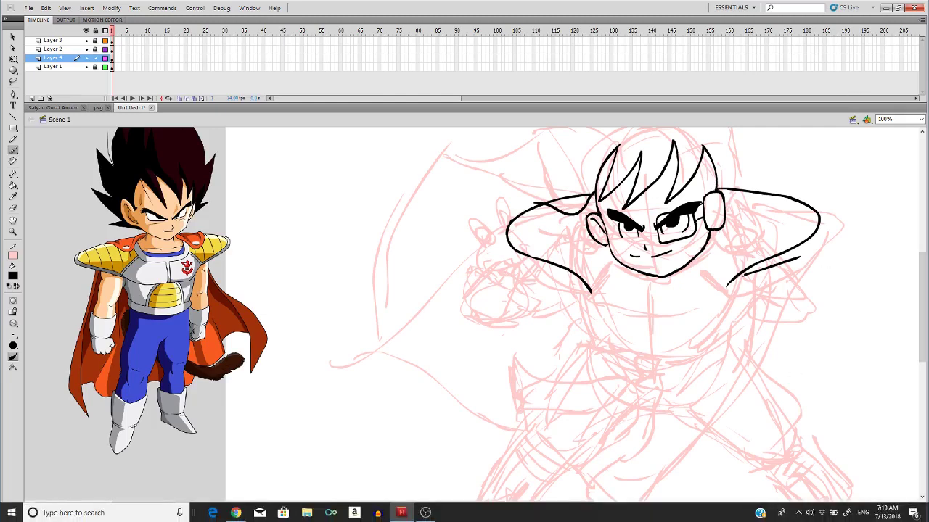
mouse_move(724, 204)
left_mouse_down()
mouse_move(740, 209)
mouse_move(750, 191)
left_mouse_up()
left_click_drag(571, 209, 579, 203)
left_click_drag(743, 193, 741, 194)
left_click_drag(551, 199, 543, 203)
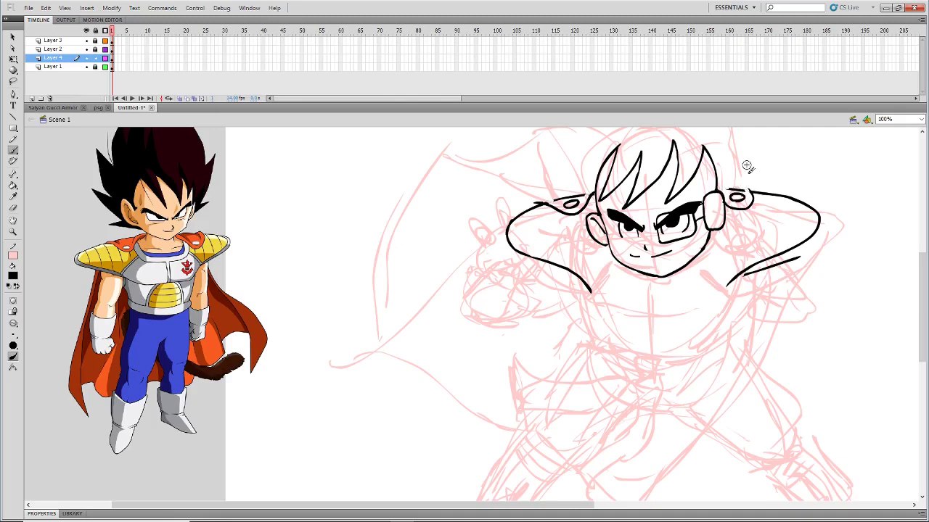
key("ctrl+z")
key("ctrl+z")
Ink a double collar line beneath the chin, deleting the stray line pieces with the Lasso tool
left_click_drag(707, 280, 611, 290)
key("l")
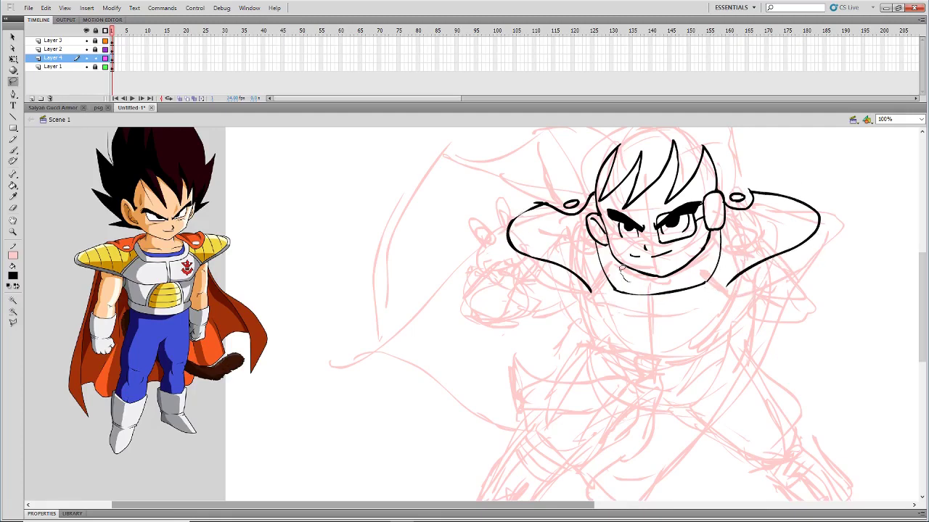
left_click_drag(622, 269, 661, 279)
key("Delete")
mouse_move(681, 279)
left_mouse_down()
mouse_move(704, 243)
mouse_move(681, 273)
left_mouse_up()
key("Delete")
left_click(16, 151)
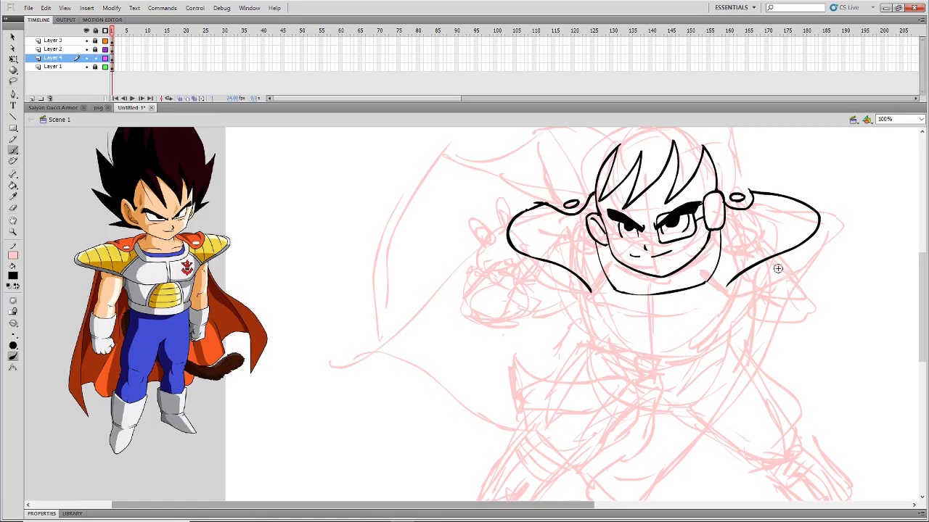
mouse_move(607, 249)
left_mouse_down()
mouse_move(700, 271)
mouse_move(624, 280)
mouse_move(707, 259)
left_mouse_up()
Ink an inner rim line following the outer edge of both shoulder pads
left_click_drag(517, 248, 528, 209)
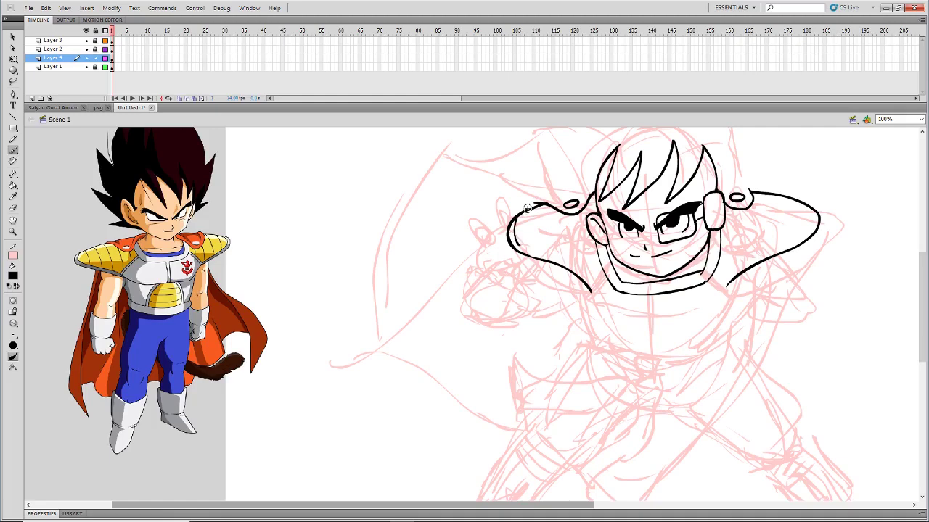
mouse_move(546, 255)
left_mouse_down()
mouse_move(586, 269)
mouse_move(529, 264)
mouse_move(595, 271)
mouse_move(523, 246)
mouse_move(589, 290)
left_mouse_up()
key("l")
key("ctrl+z")
key("ctrl+z")
key("ctrl+z")
key("ctrl+z")
key("b")
mouse_move(726, 288)
left_mouse_down()
mouse_move(803, 233)
mouse_move(809, 199)
left_mouse_up()
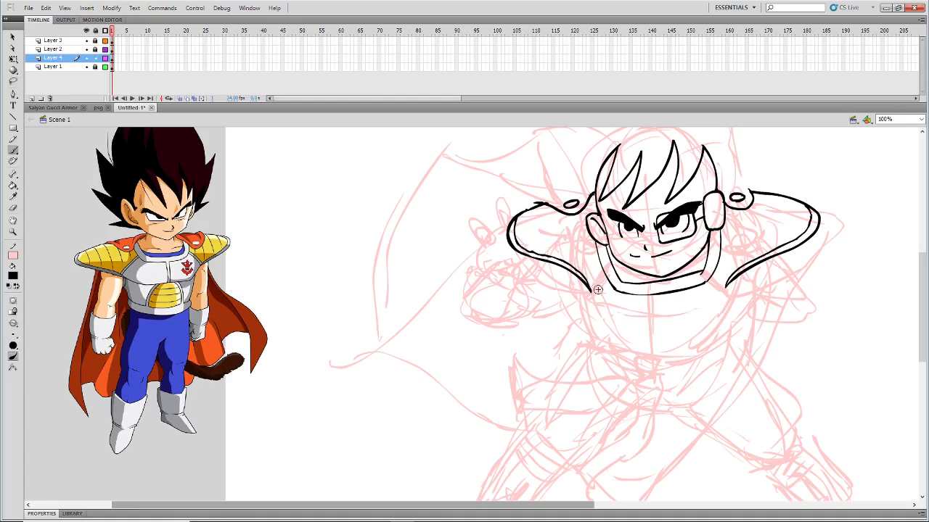
Ink the upper chest plate with its side straps, lower edge and double centre line
left_click_drag(589, 298, 610, 273)
left_click_drag(708, 272, 730, 295)
mouse_move(613, 316)
left_mouse_down()
mouse_move(698, 316)
mouse_move(728, 296)
left_mouse_up()
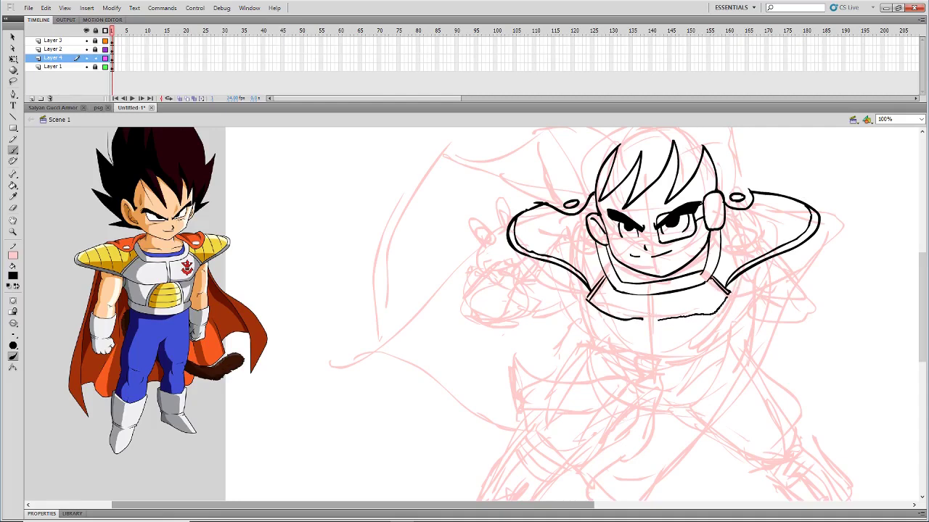
left_click_drag(658, 293, 658, 319)
Ink the abdominal armour below the chest plate, with a central panel framed by double lines and curved sides
left_click_drag(626, 354, 628, 321)
left_click_drag(698, 321, 688, 357)
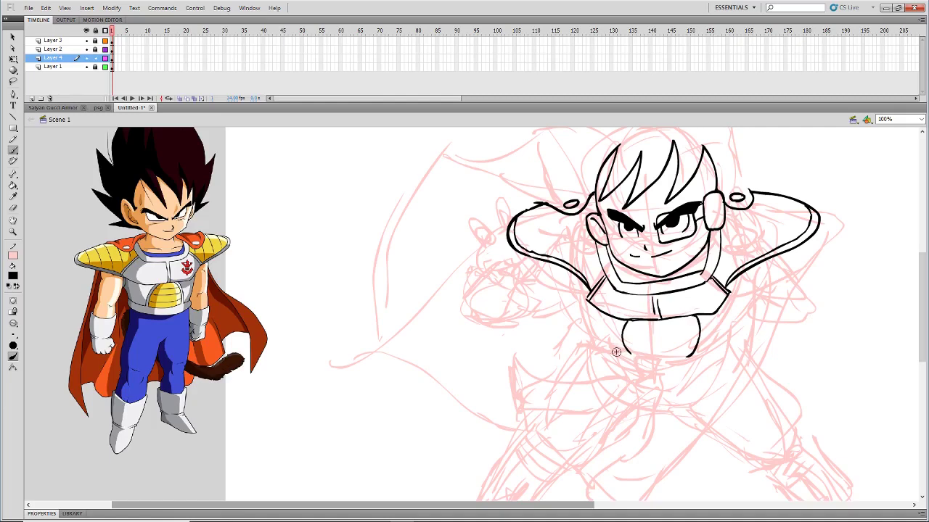
left_click_drag(620, 326, 622, 321)
left_click_drag(696, 352, 701, 317)
left_click_drag(625, 353, 584, 308)
left_click_drag(729, 296, 705, 350)
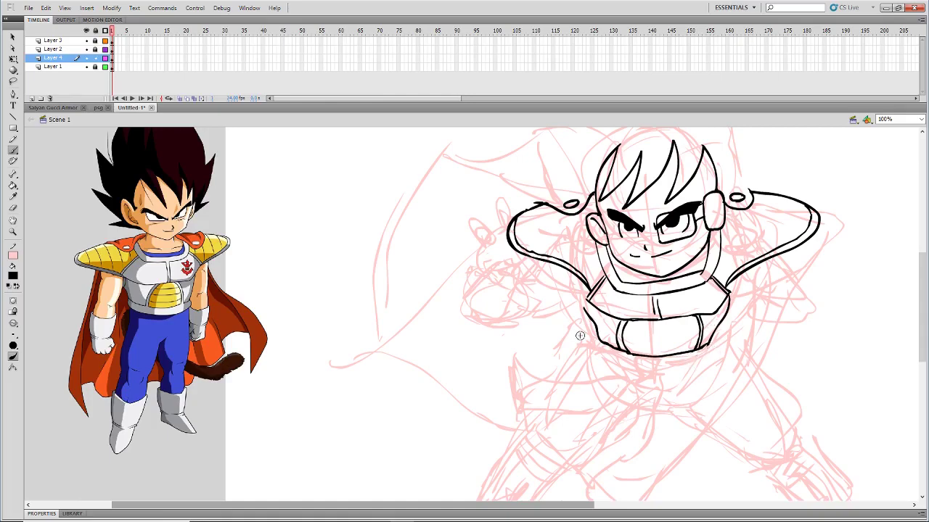
Ink the sash knot with its two folded loops hanging below the armour
mouse_move(578, 506)
left_mouse_down()
mouse_move(778, 503)
mouse_move(610, 504)
left_mouse_up()
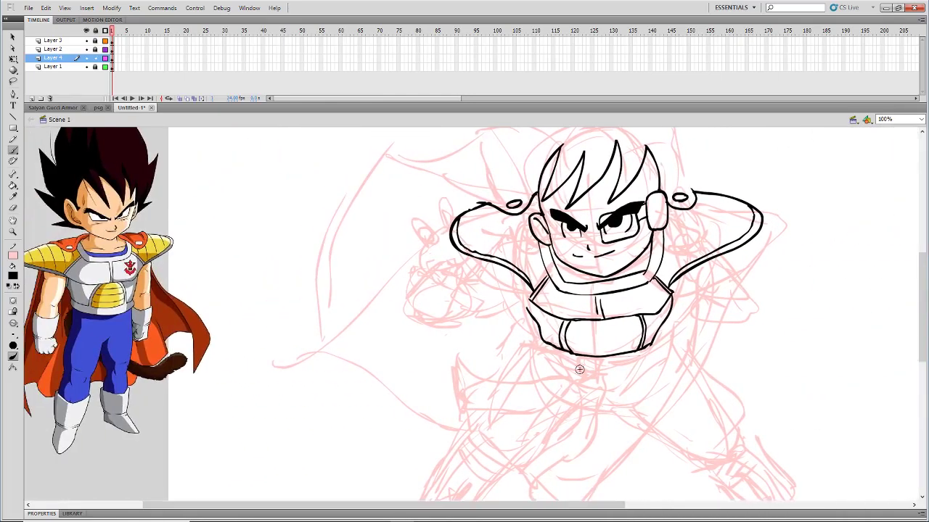
mouse_move(579, 376)
left_mouse_down()
mouse_move(585, 355)
mouse_move(591, 370)
mouse_move(573, 361)
mouse_move(553, 386)
mouse_move(543, 377)
mouse_move(566, 402)
left_mouse_up()
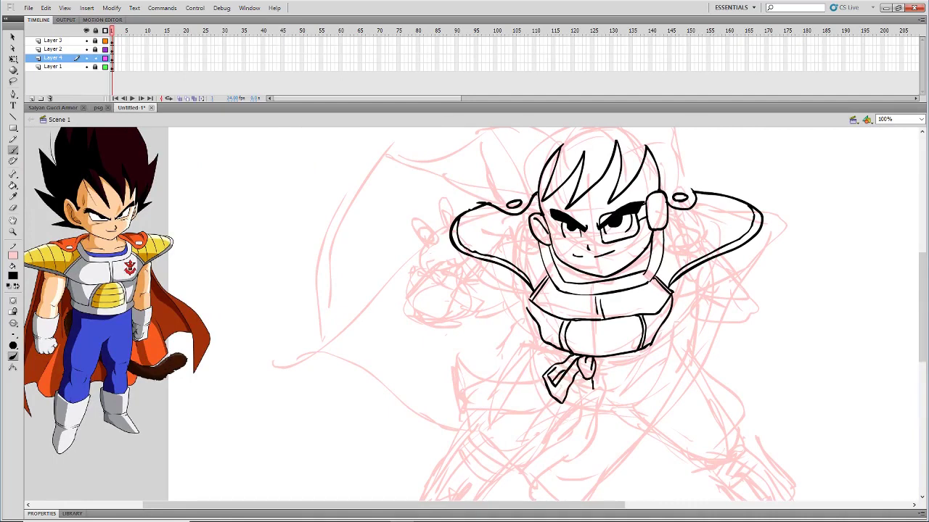
left_click_drag(593, 374, 580, 408)
left_click_drag(597, 370, 582, 412)
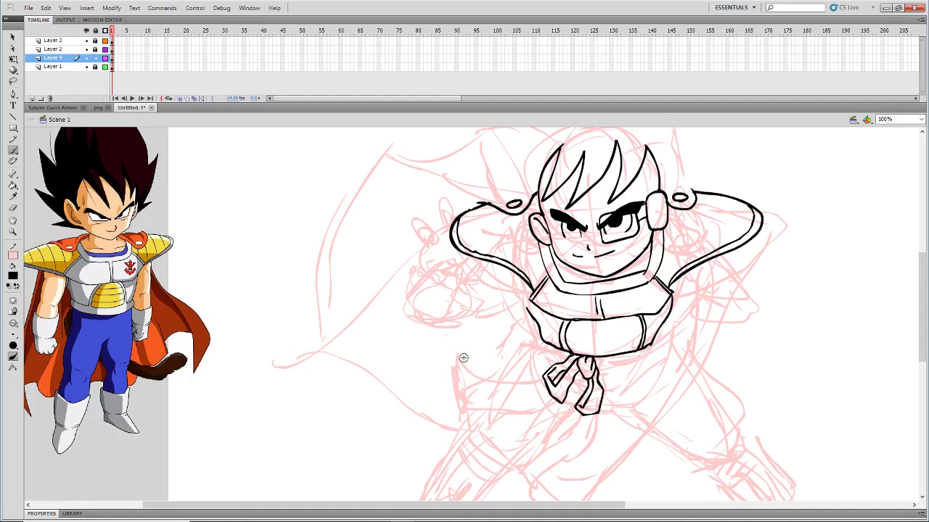
Ink two ragged sash tails blowing out to the side from the knot
mouse_move(463, 352)
left_mouse_down()
mouse_move(476, 397)
mouse_move(539, 400)
mouse_move(505, 372)
left_mouse_up()
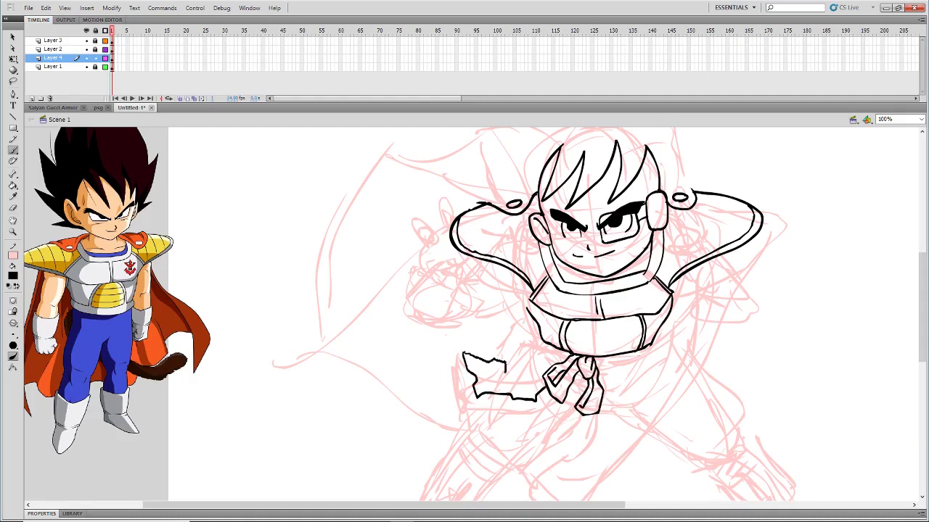
mouse_move(551, 400)
left_mouse_down()
mouse_move(536, 426)
mouse_move(541, 451)
mouse_move(560, 402)
mouse_move(586, 372)
left_mouse_up()
mouse_move(611, 505)
left_mouse_down()
mouse_move(804, 470)
mouse_move(622, 519)
left_mouse_up()
scroll(898, 320, "down", 4)
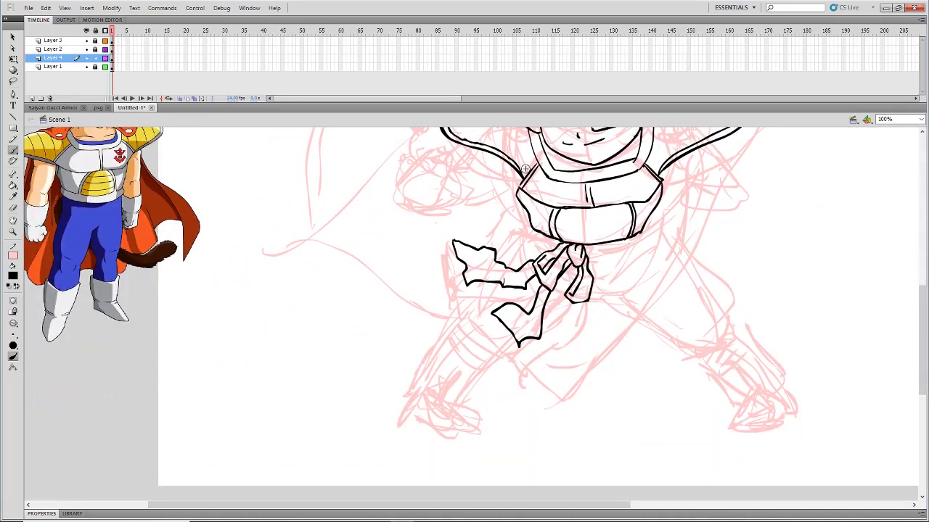
Ink the raised gloved hand with curled fingers touching the scouter, including the glove's cuff
scroll(903, 254, "up", 4)
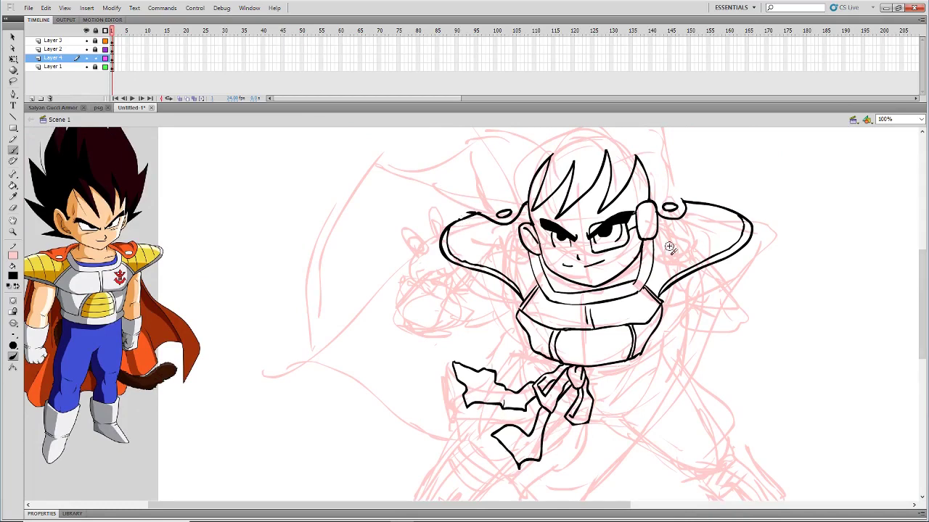
mouse_move(678, 215)
left_mouse_down()
mouse_move(688, 240)
mouse_move(656, 231)
mouse_move(668, 254)
mouse_move(679, 250)
left_mouse_up()
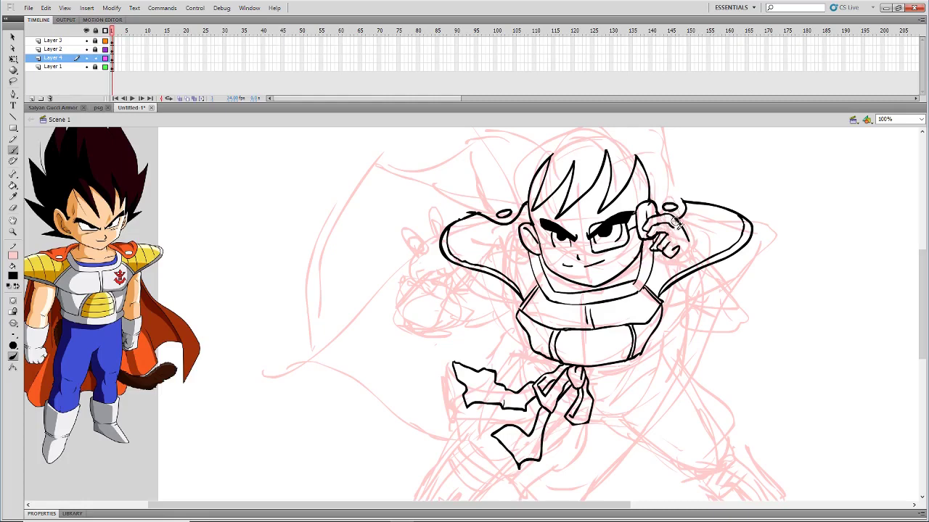
mouse_move(691, 254)
left_mouse_down()
mouse_move(687, 231)
mouse_move(697, 246)
mouse_move(687, 284)
left_mouse_up()
key("ctrl+z")
key("ctrl+z")
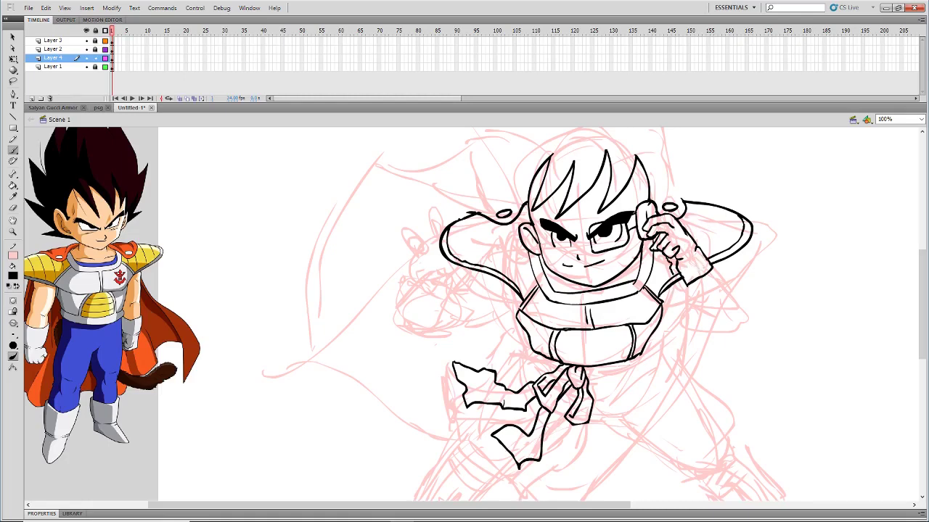
Ink the bent arm from the raised glove's cuff around the elbow and back to the armour
left_click_drag(676, 281, 683, 287)
mouse_move(711, 268)
left_mouse_down()
mouse_move(721, 282)
mouse_move(723, 335)
left_mouse_up()
left_click_drag(684, 289, 704, 321)
left_click_drag(657, 296, 723, 334)
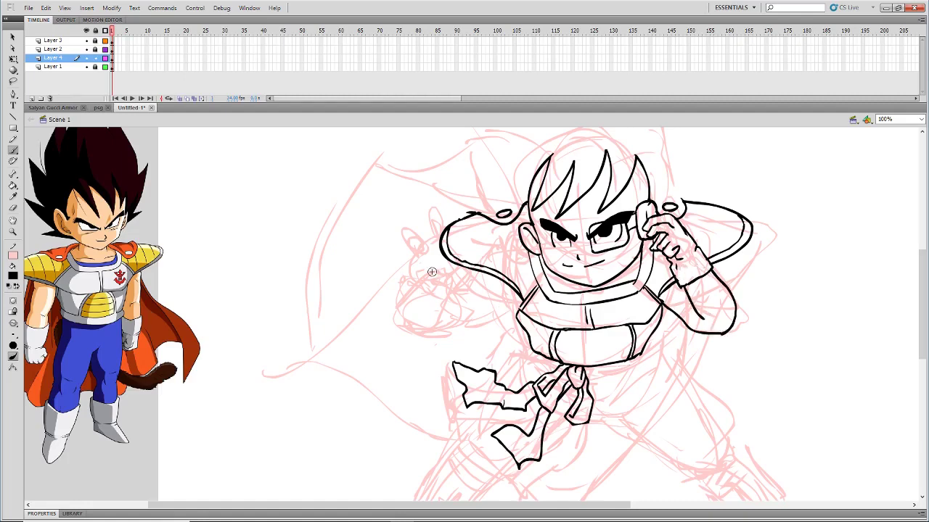
Ink the outstretched open hand with spread fingers, then its glove and the arm joining the shoulder pad
mouse_move(429, 215)
left_mouse_down()
mouse_move(441, 215)
mouse_move(432, 223)
mouse_move(440, 219)
mouse_move(444, 231)
mouse_move(403, 226)
mouse_move(436, 247)
mouse_move(394, 258)
mouse_move(390, 270)
left_mouse_up()
key("ctrl+z")
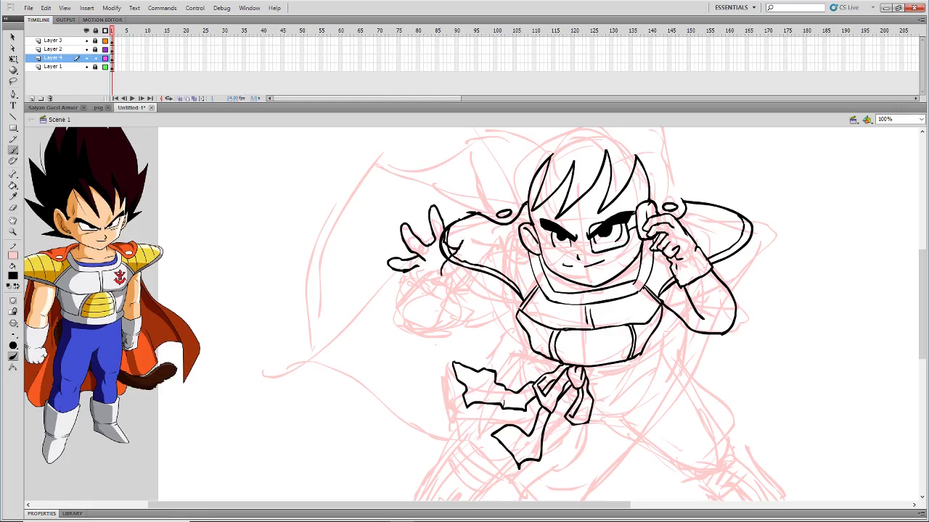
left_click_drag(461, 250, 459, 280)
mouse_move(401, 273)
left_mouse_down()
mouse_move(415, 290)
mouse_move(448, 288)
left_mouse_up()
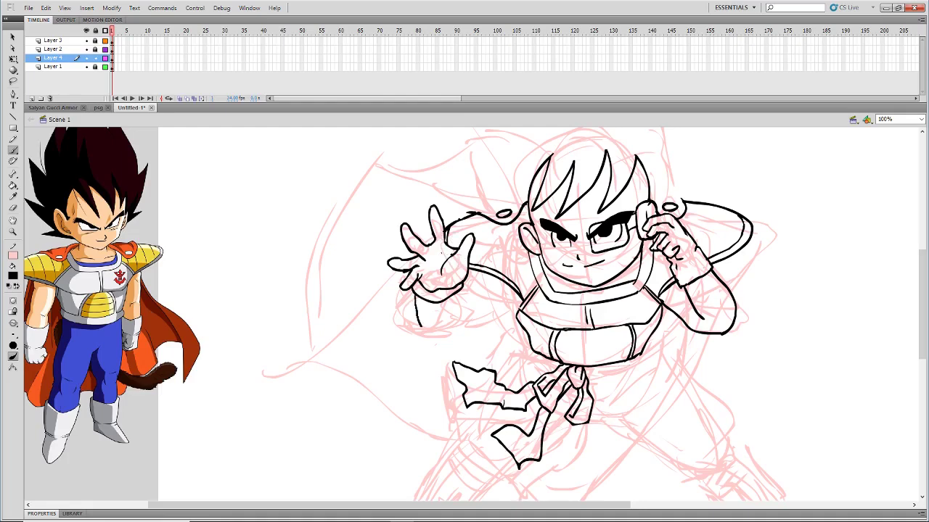
mouse_move(421, 326)
left_mouse_down()
mouse_move(444, 333)
mouse_move(457, 294)
mouse_move(478, 303)
mouse_move(508, 284)
left_mouse_up()
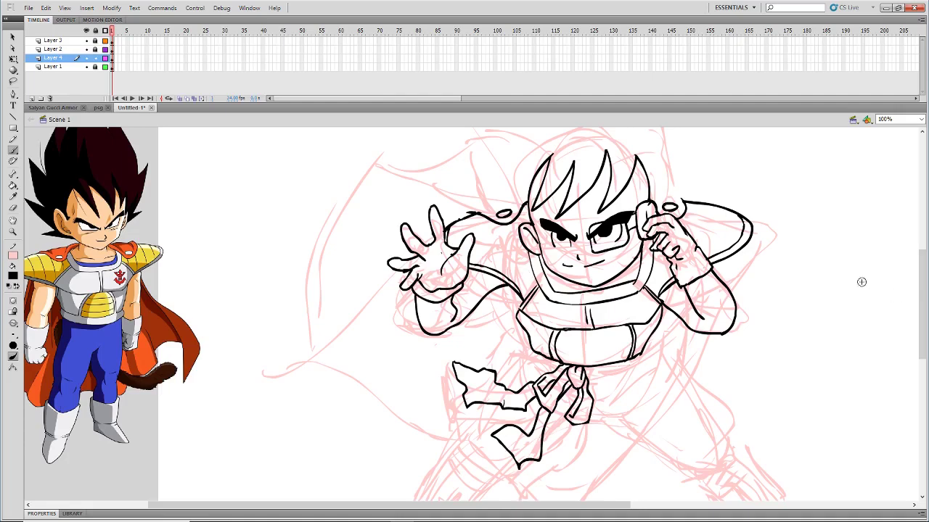
Shift the inked outstretched hand and forearm closer to the body and remove the stray inner line on the forearm
key("l")
mouse_move(508, 285)
left_mouse_down()
mouse_move(457, 240)
mouse_move(499, 321)
mouse_move(508, 288)
left_mouse_up()
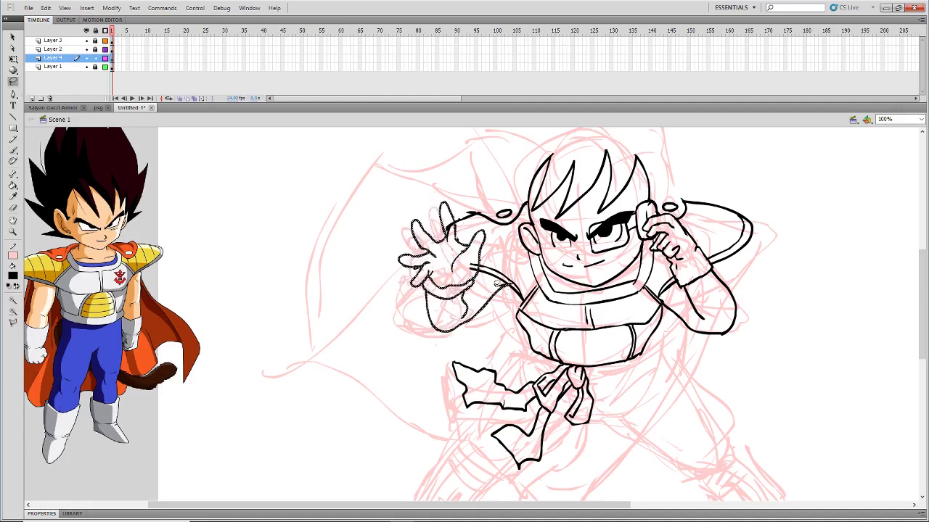
left_click_drag(475, 314, 517, 276)
key("Delete")
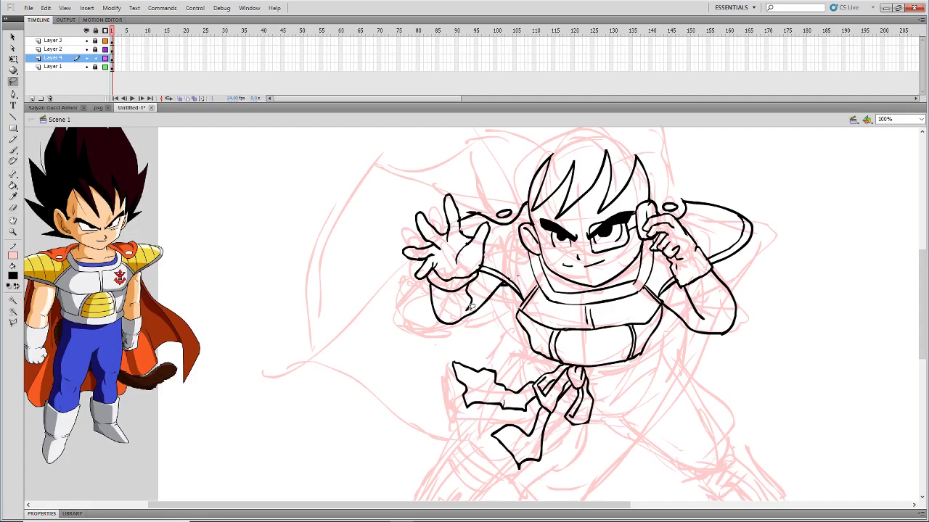
mouse_move(470, 282)
left_mouse_down()
mouse_move(472, 312)
mouse_move(487, 307)
left_mouse_up()
left_click(14, 60)
left_click(488, 308)
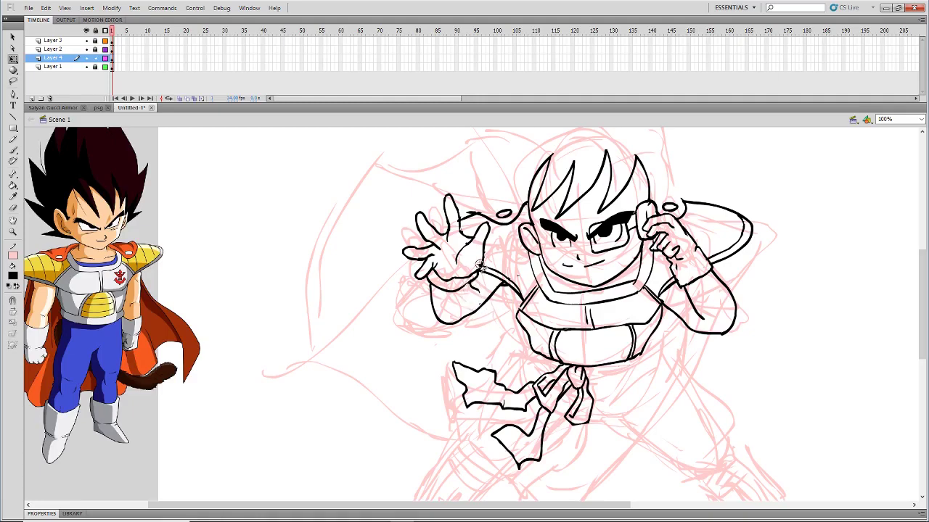
Ink the sash band wrapping the waist on both sides of the knot, with its fold lines
key("b")
mouse_move(613, 506)
left_mouse_down()
mouse_move(814, 471)
mouse_move(783, 479)
mouse_move(788, 440)
left_mouse_up()
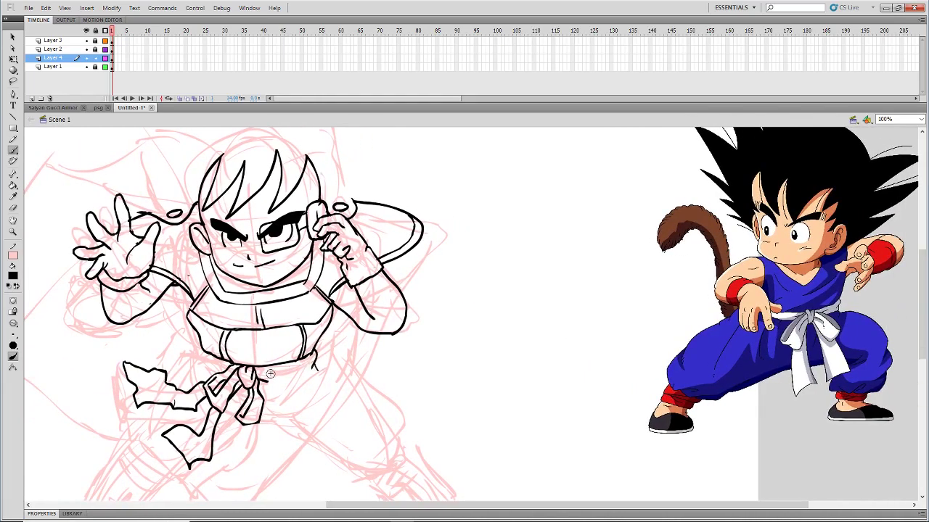
left_click_drag(280, 378, 316, 370)
left_click_drag(196, 353, 203, 357)
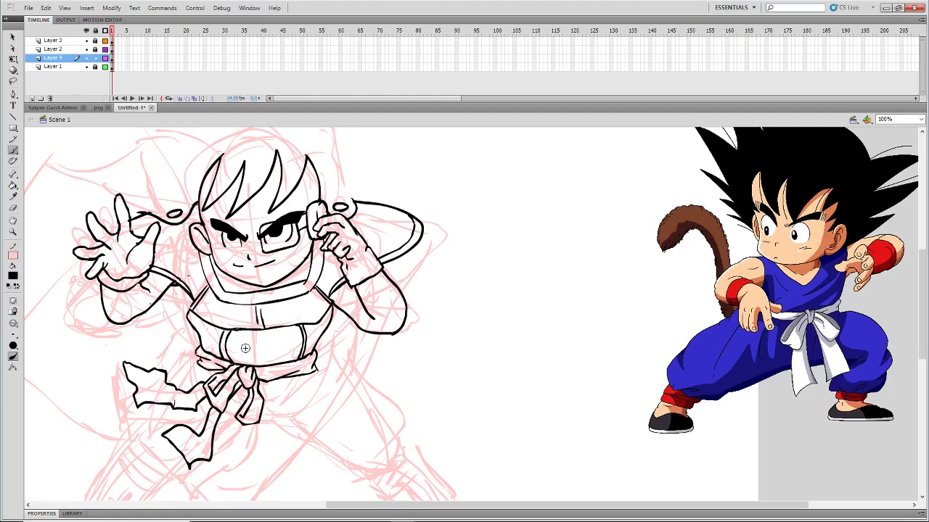
Ink the outlines of both baggy trouser legs in the wide stance, from the sash to below the knees
scroll(245, 348, "down", 3)
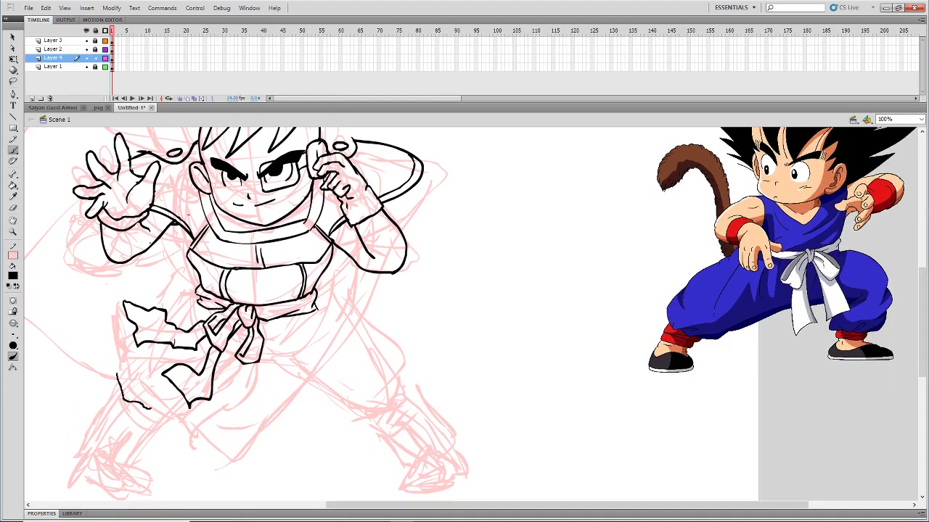
left_click_drag(151, 407, 190, 394)
left_click_drag(117, 371, 135, 348)
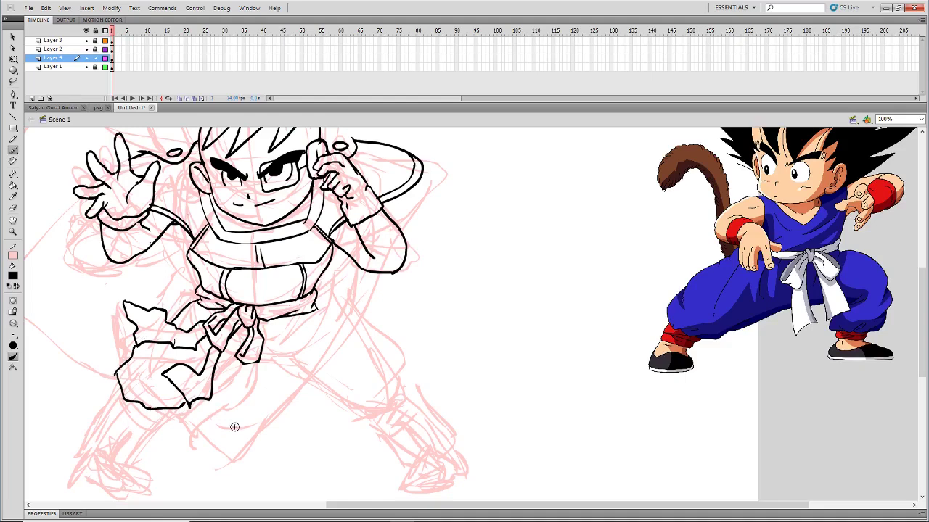
mouse_move(215, 383)
left_mouse_down()
mouse_move(283, 367)
mouse_move(306, 379)
left_mouse_up()
mouse_move(316, 302)
left_mouse_down()
mouse_move(359, 320)
mouse_move(399, 356)
mouse_move(402, 394)
mouse_move(361, 412)
left_mouse_up()
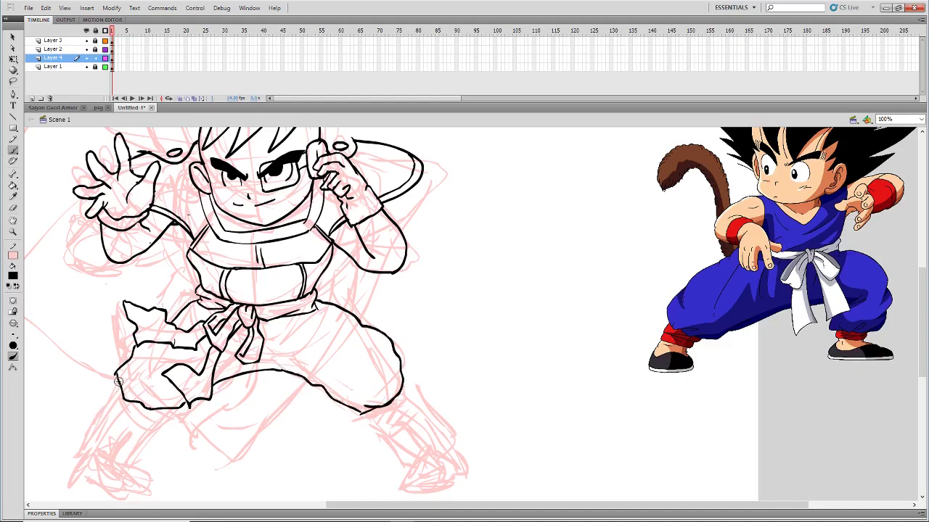
Ink the gathered cuffs below the knee on both legs, including their creases
mouse_move(119, 379)
left_mouse_down()
mouse_move(151, 409)
mouse_move(129, 425)
mouse_move(152, 428)
left_mouse_up()
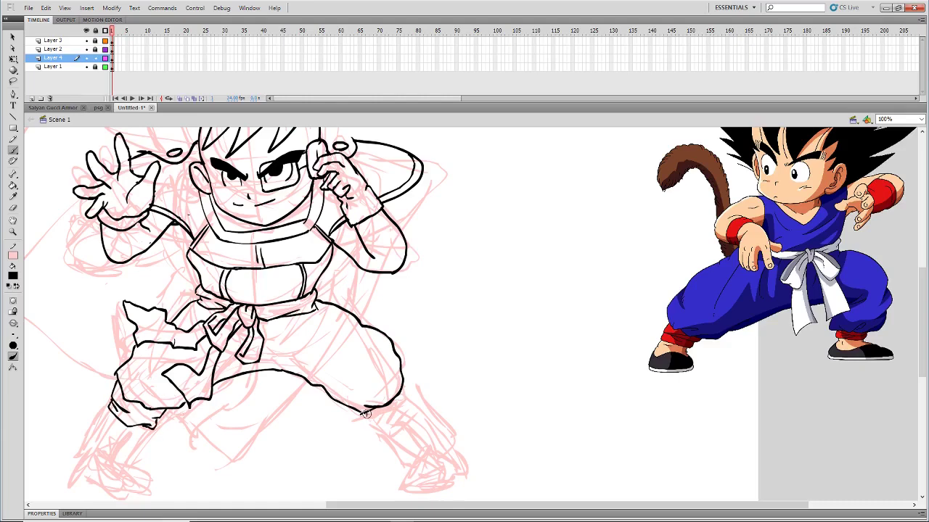
left_click_drag(363, 414, 390, 414)
mouse_move(403, 374)
left_mouse_down()
mouse_move(405, 398)
mouse_move(378, 431)
left_mouse_up()
left_click_drag(409, 391, 377, 430)
Ink both boots, drawing each shaft below the cuff and the pointed foot
left_click_drag(103, 420, 79, 454)
mouse_move(157, 429)
left_mouse_down()
mouse_move(122, 466)
mouse_move(75, 463)
mouse_move(66, 476)
mouse_move(93, 487)
mouse_move(115, 480)
left_mouse_up()
left_click_drag(109, 456, 119, 469)
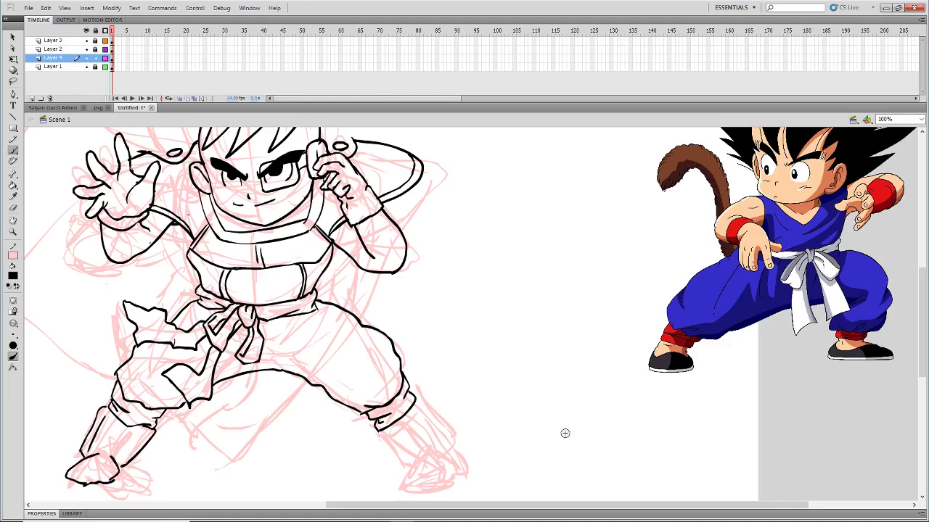
left_click_drag(375, 428, 409, 466)
left_click_drag(416, 394, 451, 444)
mouse_move(398, 484)
left_mouse_down()
mouse_move(449, 448)
mouse_move(459, 474)
mouse_move(427, 490)
left_mouse_up()
left_click_drag(400, 485, 429, 490)
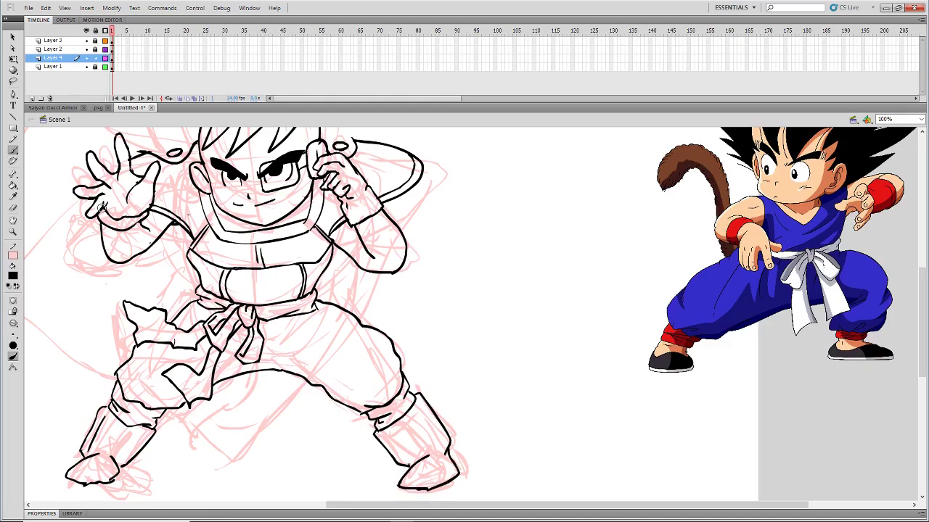
Select the inked legs, boots and sash tails and scale them up slightly below the waist
left_click(13, 82)
mouse_move(201, 287)
left_mouse_down()
mouse_move(385, 311)
mouse_move(268, 305)
mouse_move(201, 288)
left_mouse_up()
left_click(13, 59)
left_click_drag(922, 305, 922, 330)
left_click_drag(461, 408, 499, 430)
left_click_drag(368, 331, 352, 334)
left_click(566, 290)
left_click(920, 119)
left_click(899, 142)
left_click(920, 120)
left_click(900, 154)
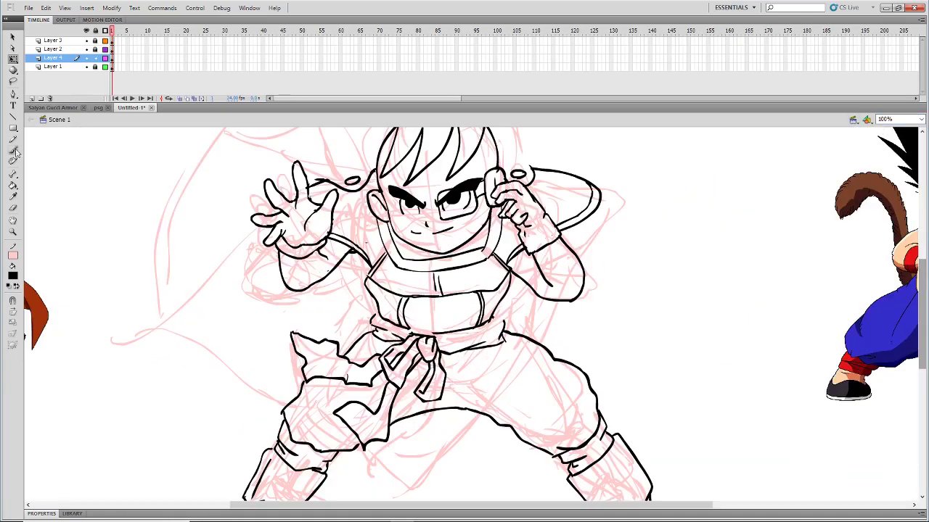
Replace the uneven sole line of the boot under the sash tails with a clean stroke and add an inner line to the other boot
left_click(13, 151)
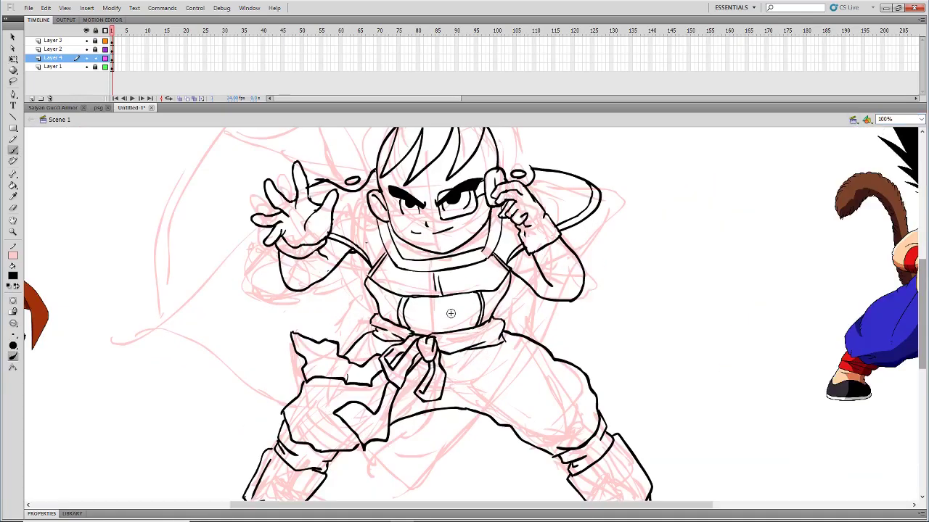
scroll(288, 393, "down", 4)
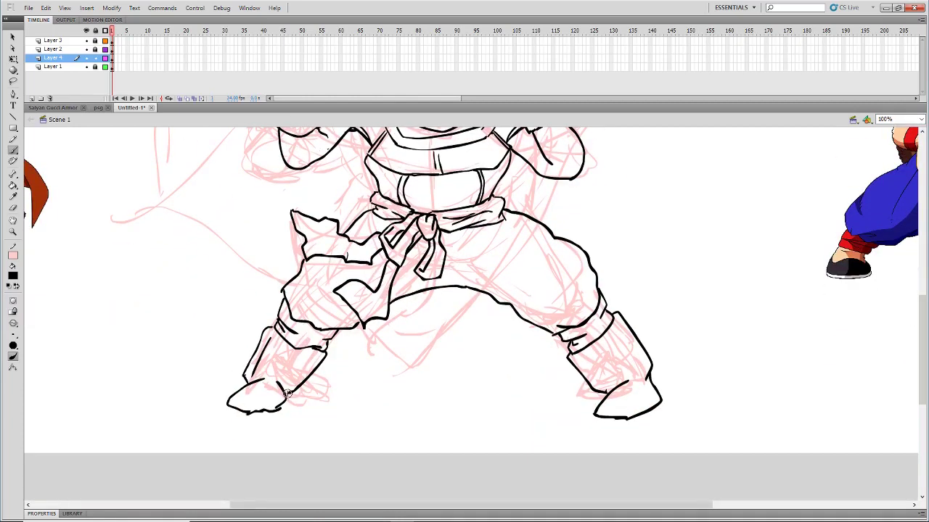
left_click(13, 81)
left_click_drag(251, 425, 248, 421)
key("Delete")
left_click(14, 150)
key("l")
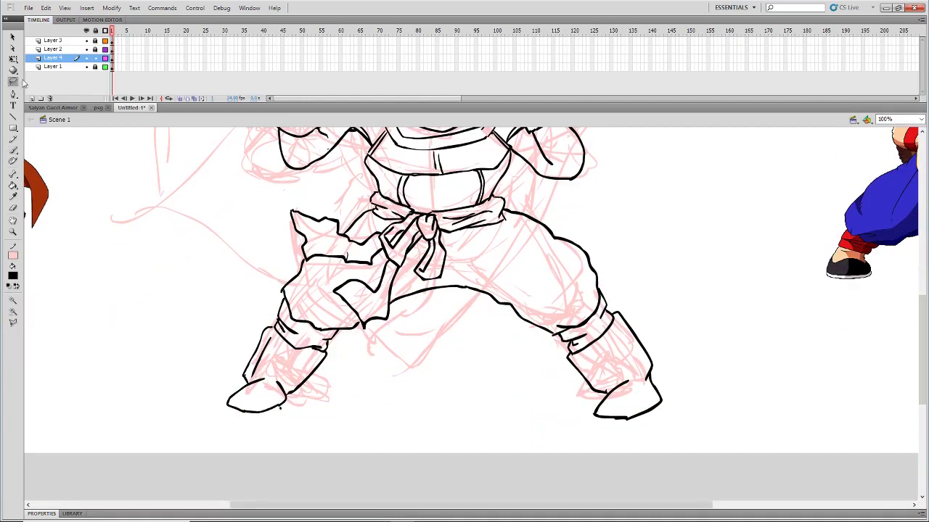
key("b")
left_click_drag(599, 349, 625, 382)
Ink the large spiky hair outline around the head, including the small spikes beside the ear and scouter
mouse_move(701, 505)
left_mouse_down()
mouse_move(694, 495)
mouse_move(627, 513)
left_mouse_up()
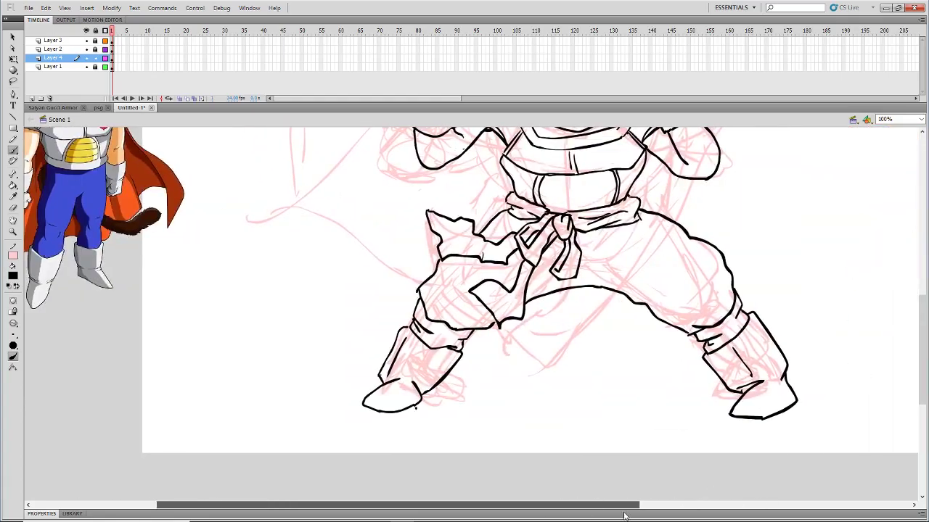
left_click_drag(921, 312, 921, 259)
left_click_drag(603, 502, 634, 502)
left_click_drag(922, 290, 921, 273)
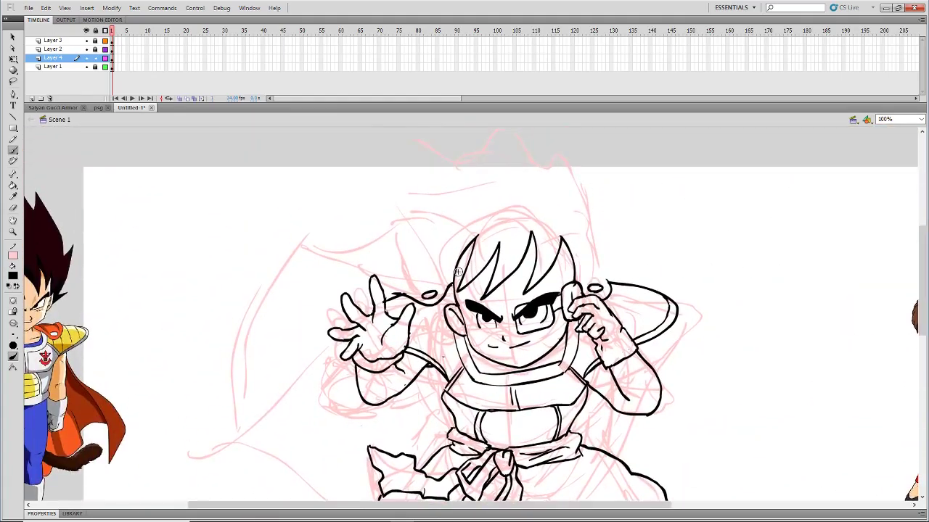
left_click_drag(616, 505, 556, 505)
left_click_drag(562, 303, 525, 251)
mouse_move(523, 250)
left_mouse_down()
mouse_move(513, 208)
mouse_move(509, 220)
mouse_move(560, 197)
mouse_move(589, 176)
mouse_move(595, 156)
mouse_move(697, 205)
left_mouse_up()
mouse_move(695, 279)
left_mouse_down()
mouse_move(714, 210)
mouse_move(703, 172)
mouse_move(715, 225)
left_mouse_up()
left_click_drag(730, 257, 698, 283)
mouse_move(551, 294)
left_mouse_down()
mouse_move(534, 329)
mouse_move(557, 337)
left_mouse_up()
Ink the cape billowing behind the outstretched arm, from the shoulder to its pointed corner and down to the knee
left_click_drag(452, 268, 516, 231)
mouse_move(352, 436)
left_mouse_down()
mouse_move(344, 377)
mouse_move(403, 265)
mouse_move(457, 264)
left_mouse_up()
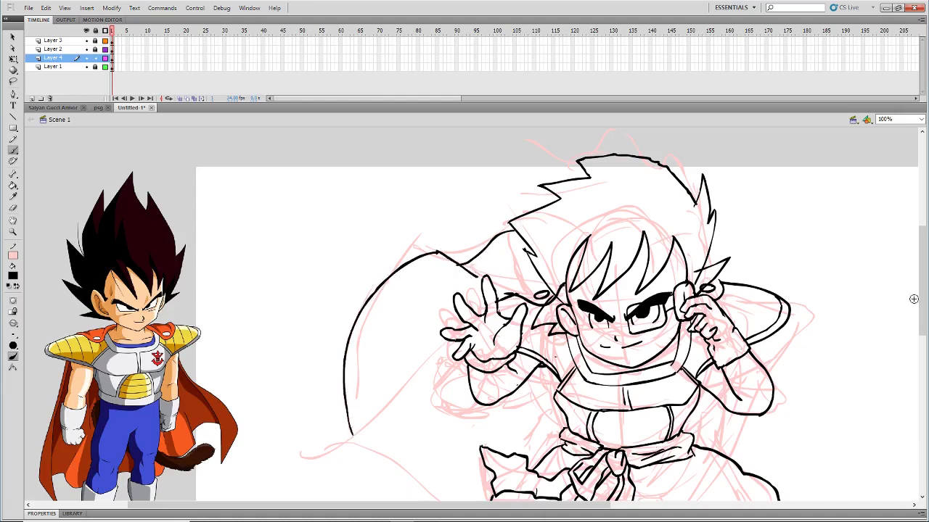
scroll(914, 299, "down", 3)
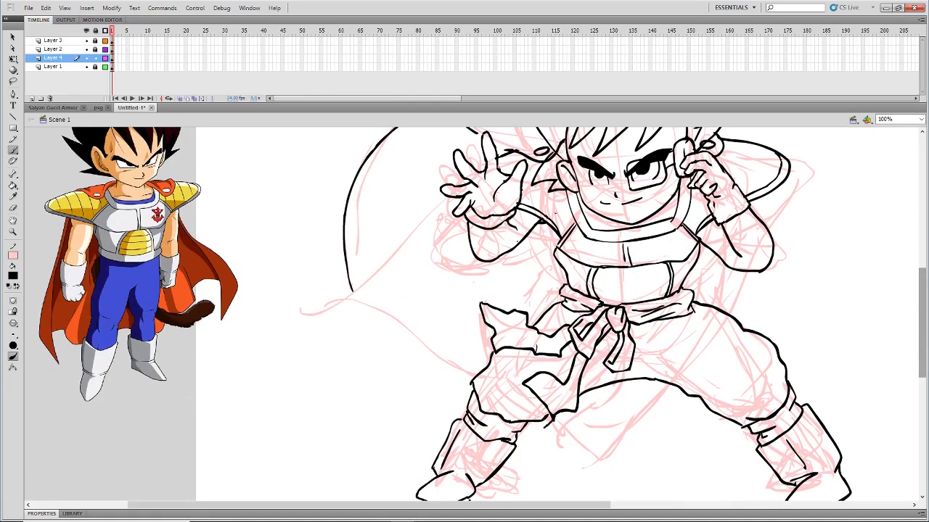
mouse_move(468, 386)
left_mouse_down()
mouse_move(336, 310)
mouse_move(455, 207)
left_mouse_up()
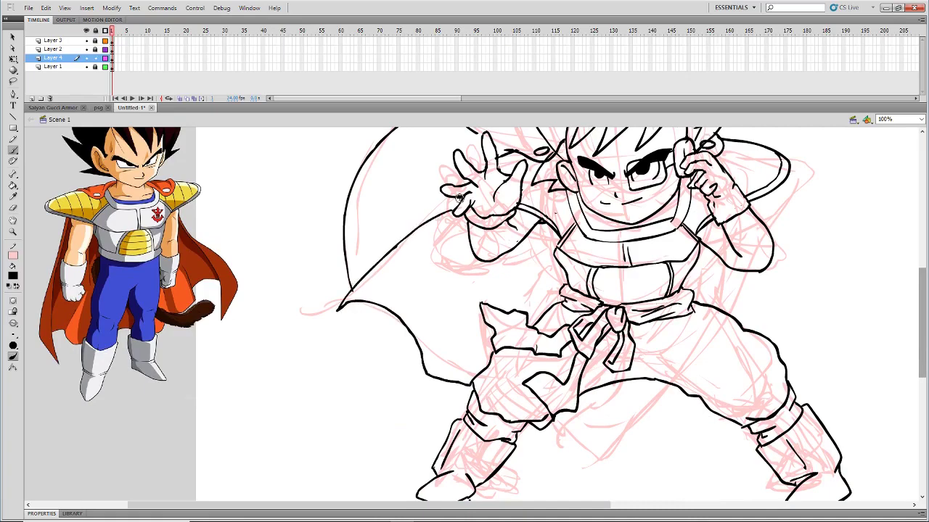
scroll(459, 198, "up", 3)
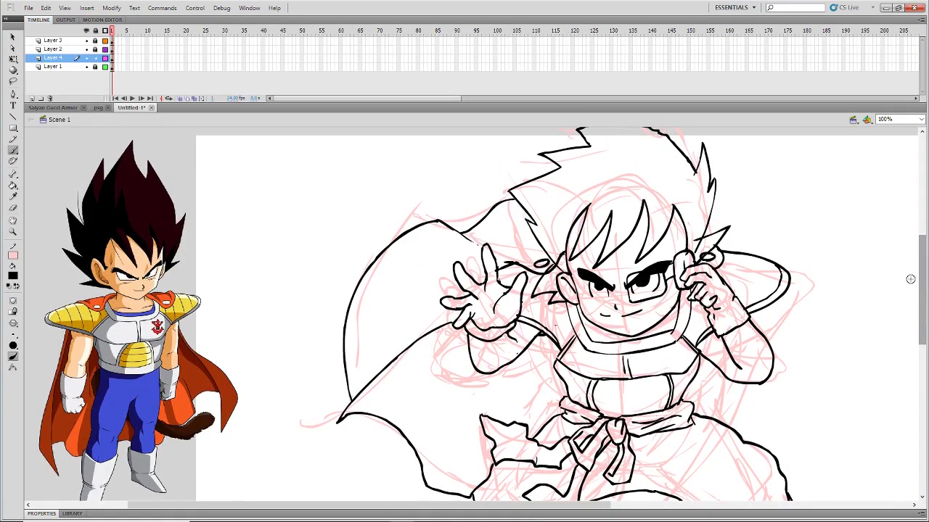
scroll(521, 213, "up", 1)
key("l")
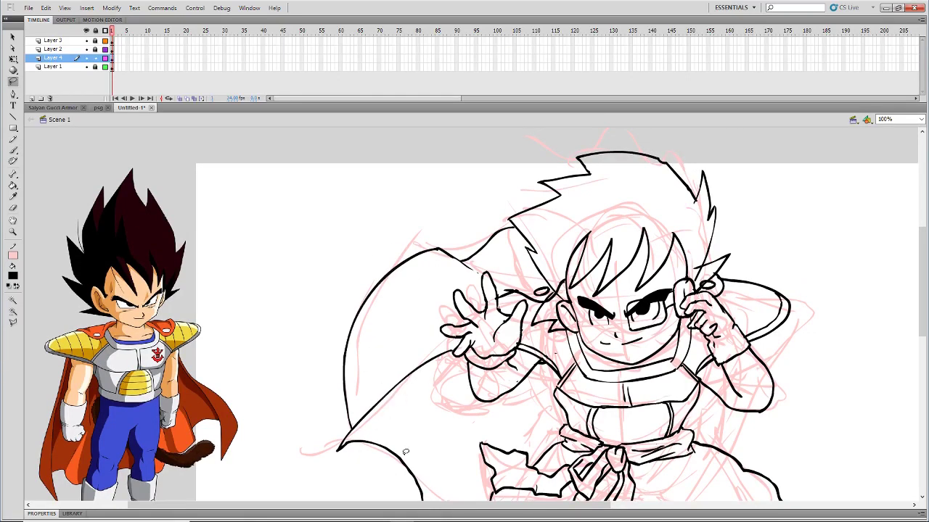
scroll(918, 291, "down", 3)
scroll(918, 290, "down", 1)
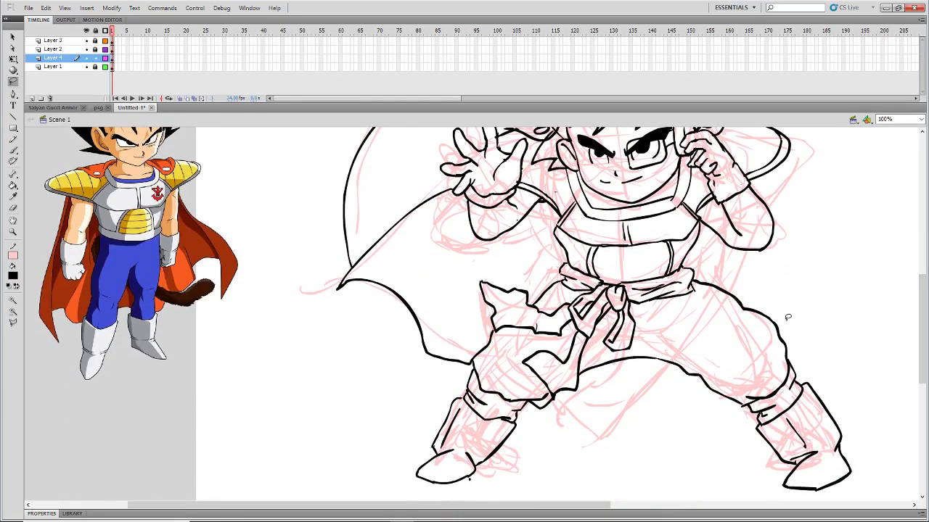
scroll(746, 446, "up", 1)
Sample the blue from the Goku reference's outfit and fill the armour's chest and side panels with it
left_click_drag(603, 506, 786, 506)
left_click(13, 275)
left_click(762, 305)
left_click(13, 185)
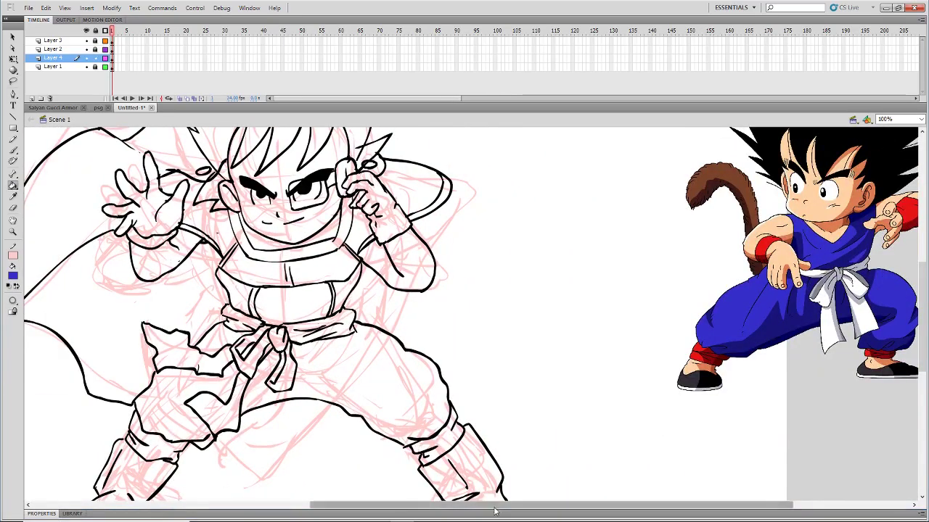
left_click_drag(496, 506, 340, 506)
left_click(558, 271)
left_click(578, 294)
key("ctrl+z")
left_click(530, 296)
left_click(637, 289)
Fill the shoulder pad rims and the remaining side strip of the armour with the same blue
left_click(496, 228)
key("ctrl+z")
left_click(498, 231)
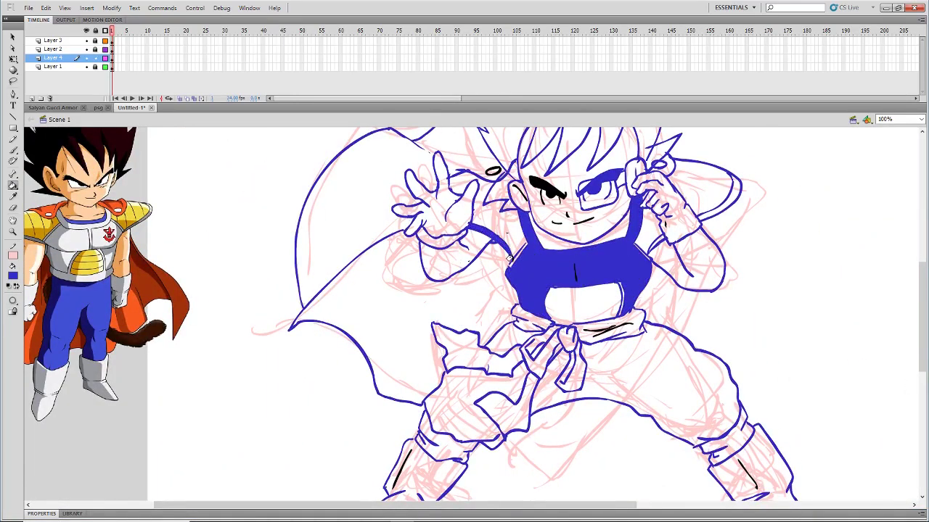
key("ctrl+z")
left_click(498, 235)
left_click(734, 196)
left_click(656, 243)
left_click(622, 303)
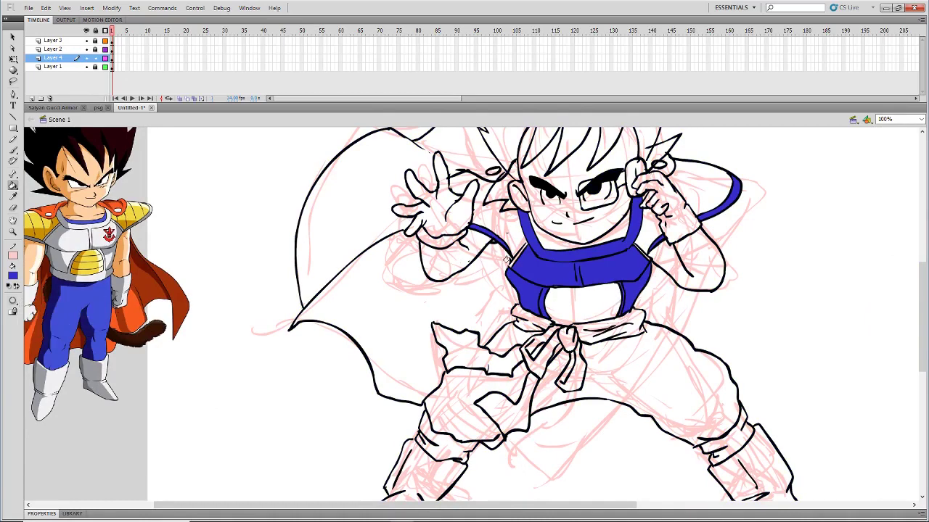
Try to fill the narrow gap where the armour's collar meets the chest and shoulder with blue
left_click(637, 248)
key("ctrl+z")
left_click(639, 249)
key("ctrl+z")
key("ctrl+space")
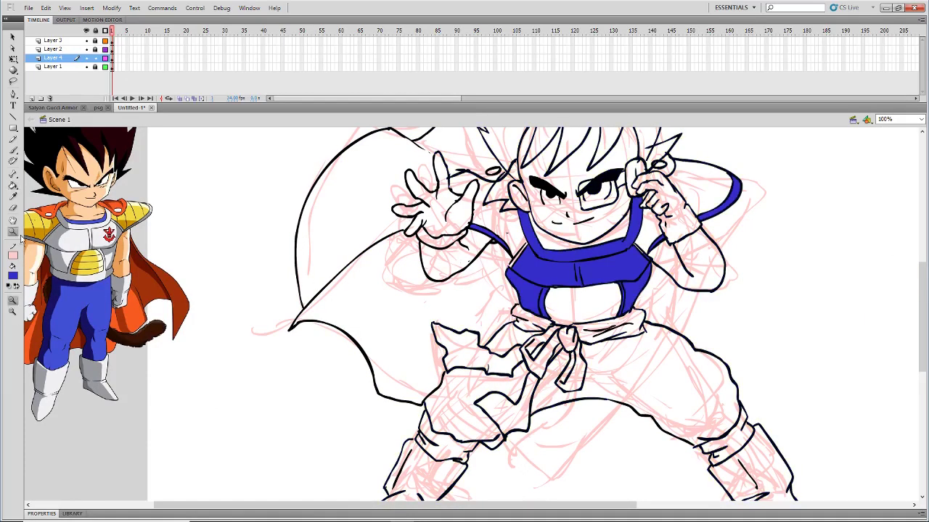
left_click_drag(624, 232, 677, 257)
left_click(408, 330)
key("ctrl+2")
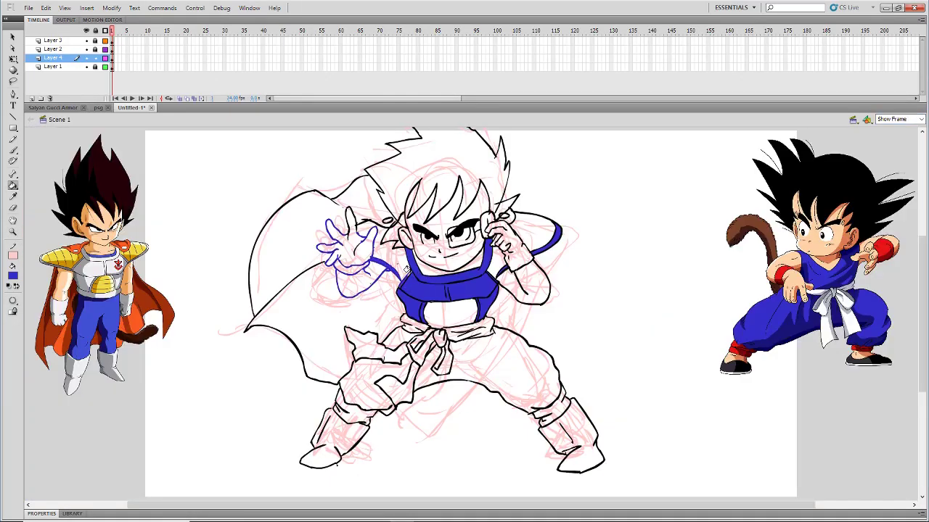
Sample the yellow from the Vegeta reference's armour and fill both shoulder pads and the belly panel
left_click(13, 276)
left_click(69, 257)
left_click(388, 250)
left_click(450, 313)
left_click(498, 265)
left_click(534, 234)
Set the fill colour to white and fill the neck opening, the waist sash, its knot and the blowing tails
left_click(15, 278)
left_click(90, 266)
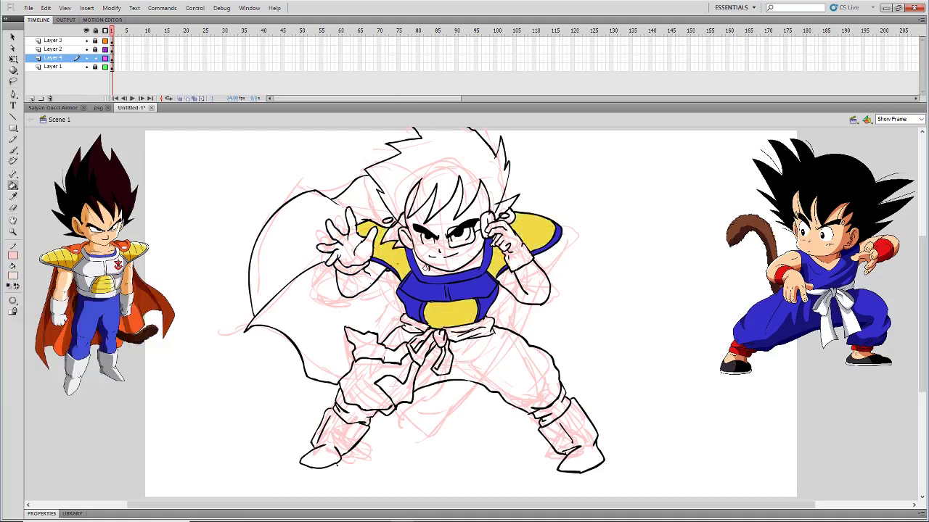
left_click(12, 277)
left_click(181, 272)
left_click(431, 272)
left_click(476, 329)
left_click(444, 364)
left_click(401, 389)
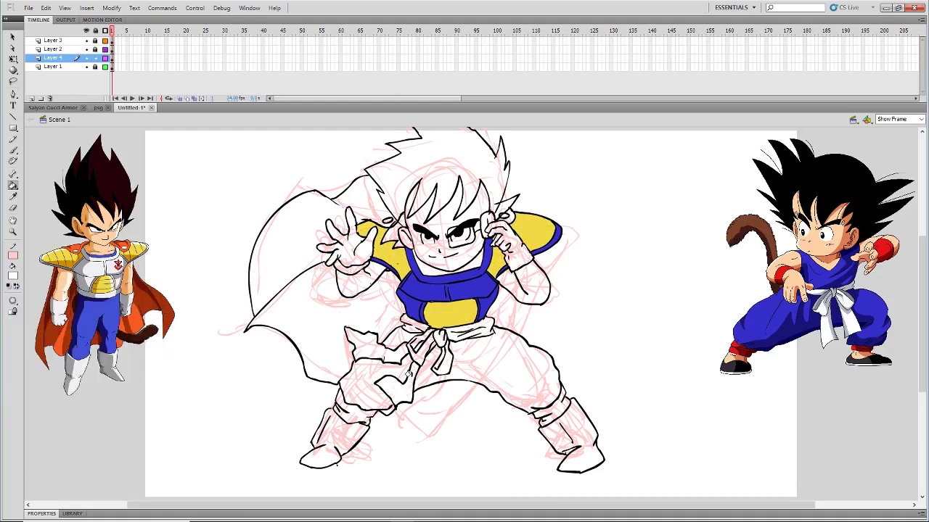
left_click(417, 352)
key("ctrl+z")
left_click(899, 119)
left_click(896, 172)
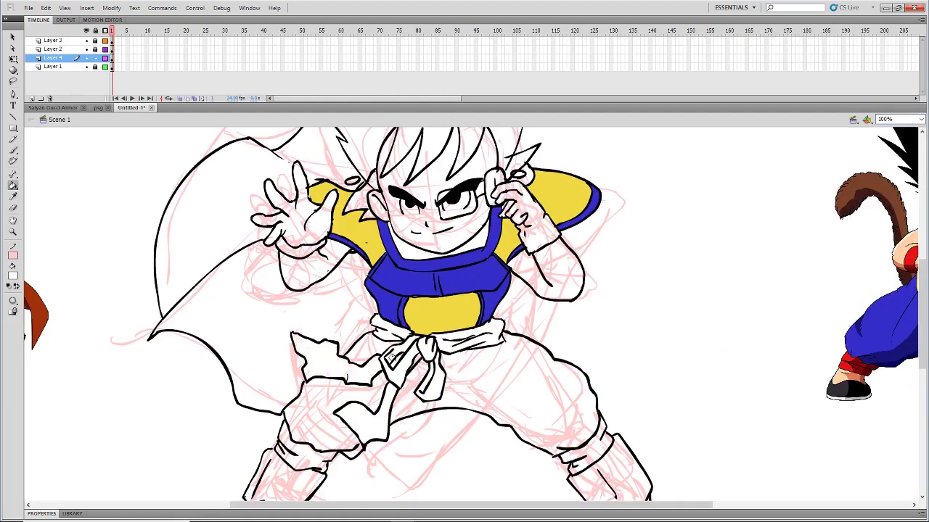
Sample the blue from the Vegeta reference's trousers and fill all sections of the baggy trousers
left_click_drag(507, 504, 386, 505)
left_click(13, 277)
left_click(180, 303)
left_click(555, 406)
left_click(597, 352)
left_click(733, 378)
Sample white from the canvas and fill the gathered cuffs below both knees
left_click(13, 277)
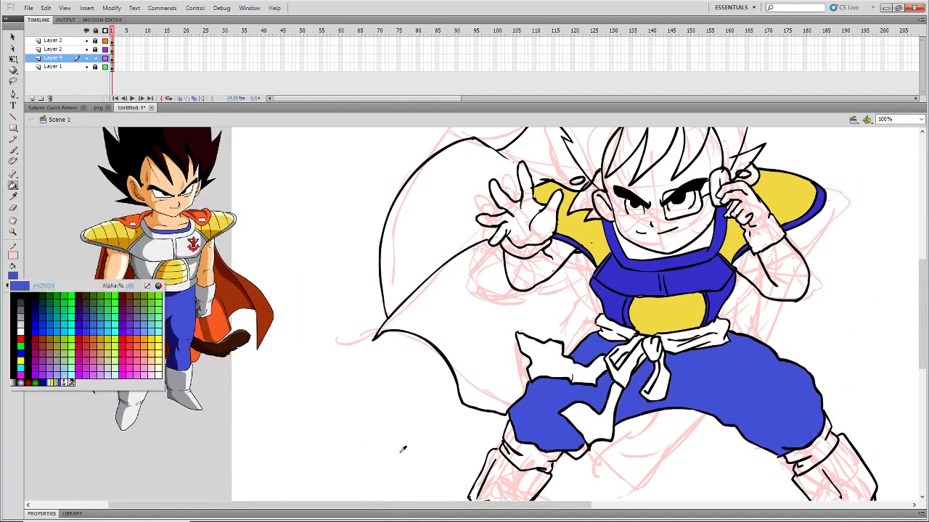
left_click(404, 445)
scroll(572, 477, "right", 5)
Set the fill colour to red and fill both gloves
left_click(12, 275)
left_click(20, 338)
left_click(145, 218)
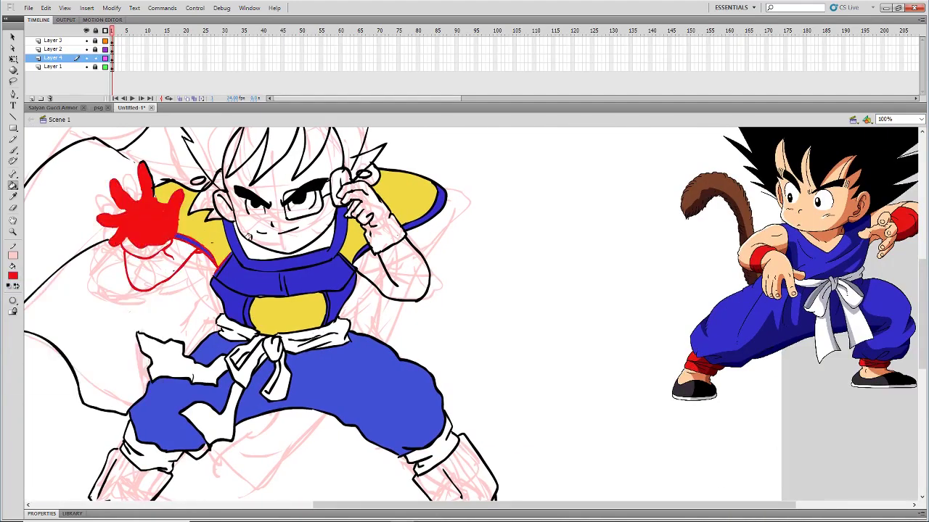
left_click(348, 210)
Fill both boots with dark grey
scroll(359, 195, "down", 3)
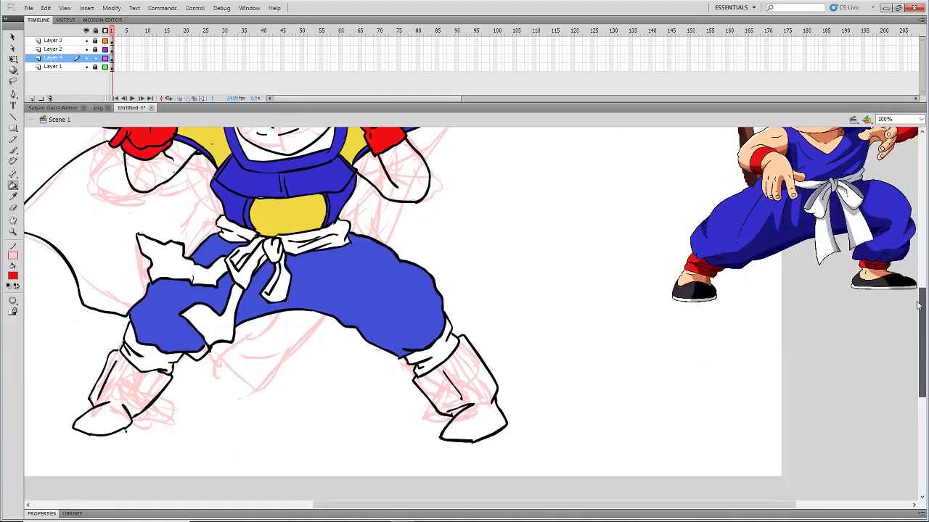
scroll(217, 326, "up", 1)
left_click(120, 417)
left_click(457, 417)
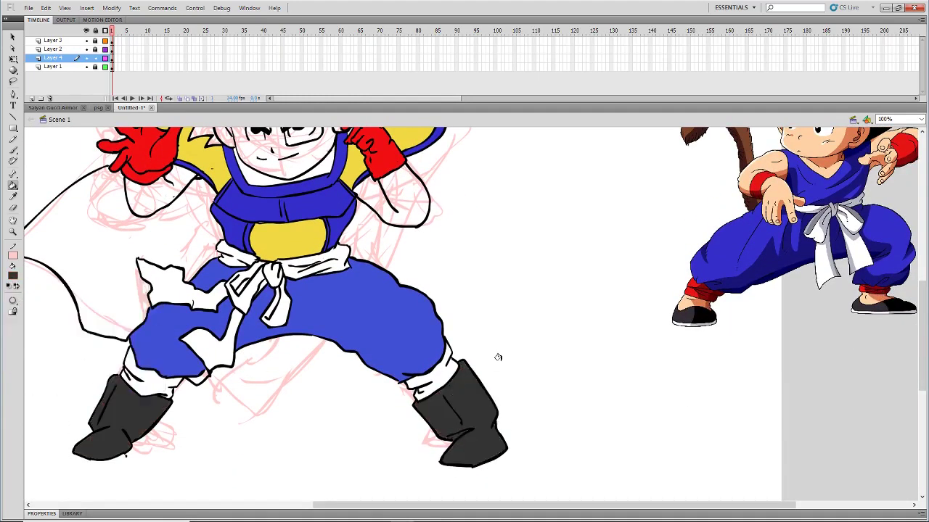
Sample the orange from the Vegeta reference's cape and fill all cape sections, including the small piece behind the raised glove
left_click(921, 119)
left_click(895, 135)
left_click(13, 276)
left_click(125, 245)
left_click(326, 326)
left_click(297, 225)
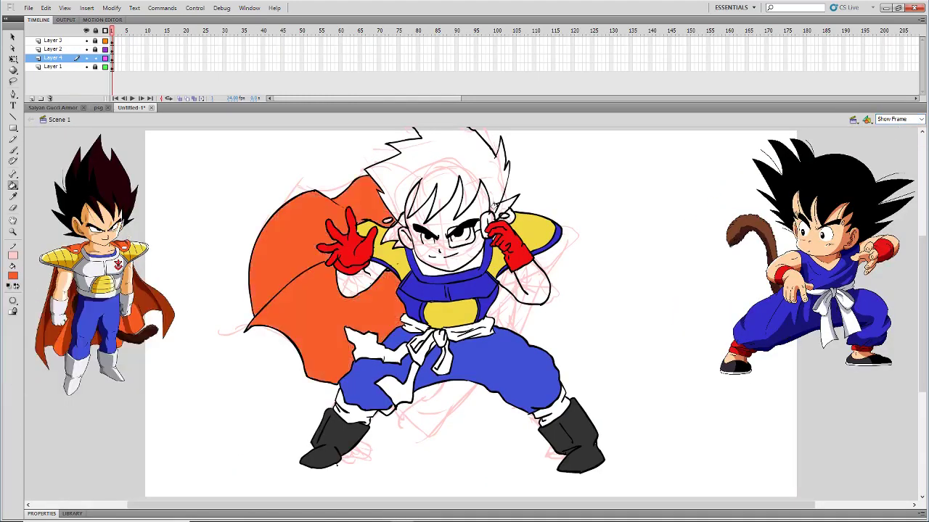
left_click(508, 216)
Sample the skin tone from the Goku reference's face and fill both bare arms, the face and the ear
left_click(13, 276)
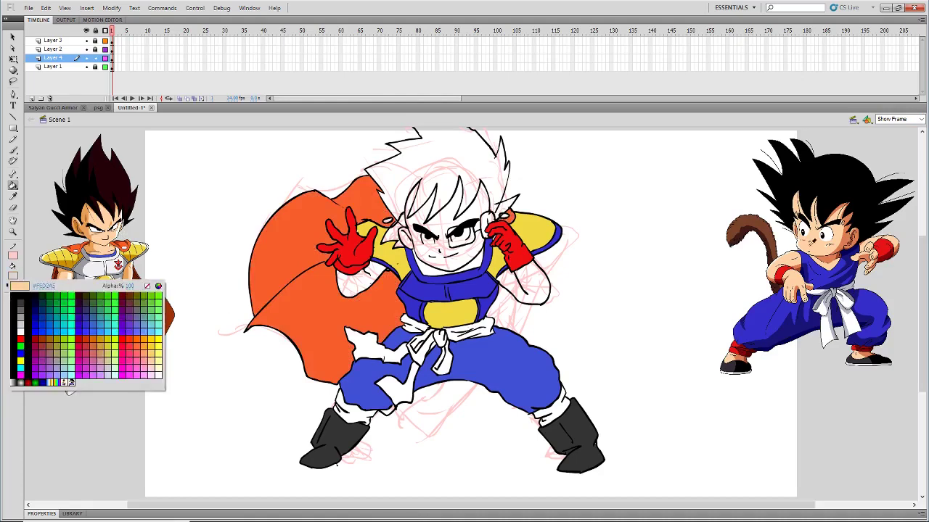
left_click(809, 245)
left_click(356, 284)
left_click(535, 288)
left_click(435, 243)
left_click(405, 238)
Sample black from the Vegeta reference's hair and fill the main hair mass and its separate side spikes
left_click(13, 276)
left_click(82, 190)
left_click(429, 175)
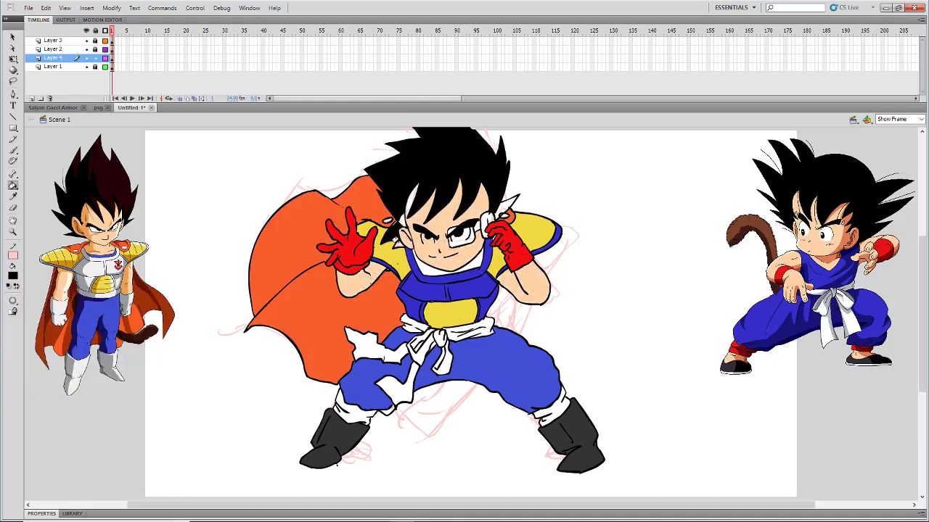
left_click(398, 243)
left_click(402, 221)
left_click(505, 208)
Sample the skin tone from the face, undo the misplaced fill between the fringe strands, and make skin the fill colour
left_click(13, 256)
left_click(440, 219)
left_click(412, 209)
key("ctrl+z")
left_click(16, 286)
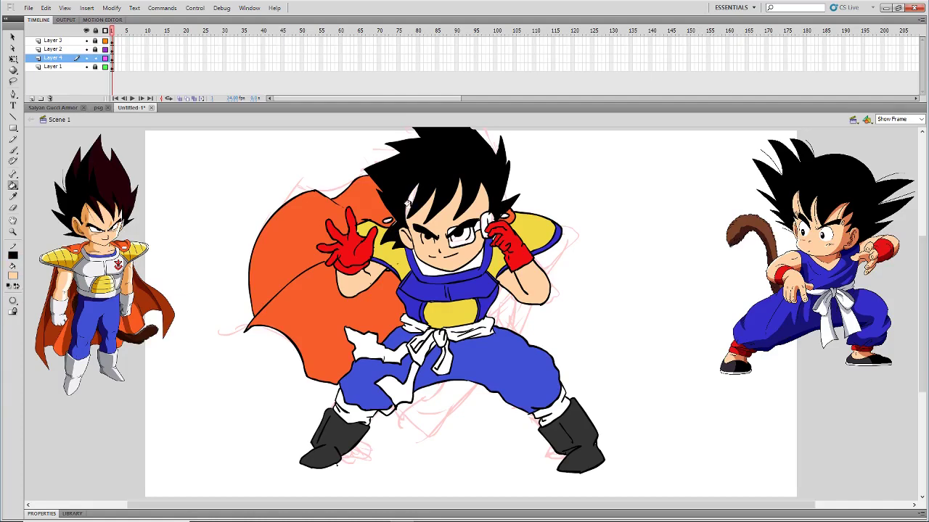
Set the fill colour to green and fill the scouter lens
left_click(13, 277)
left_click(64, 301)
left_click(458, 236)
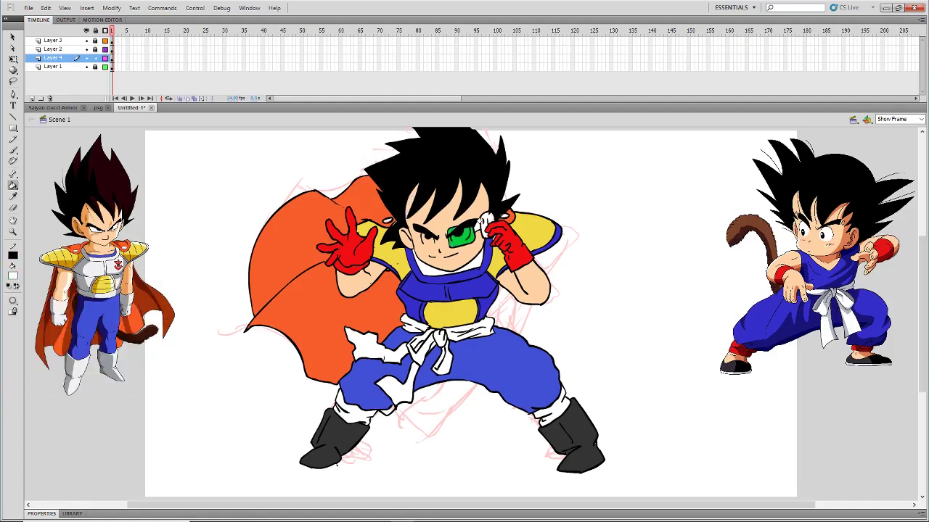
key("b")
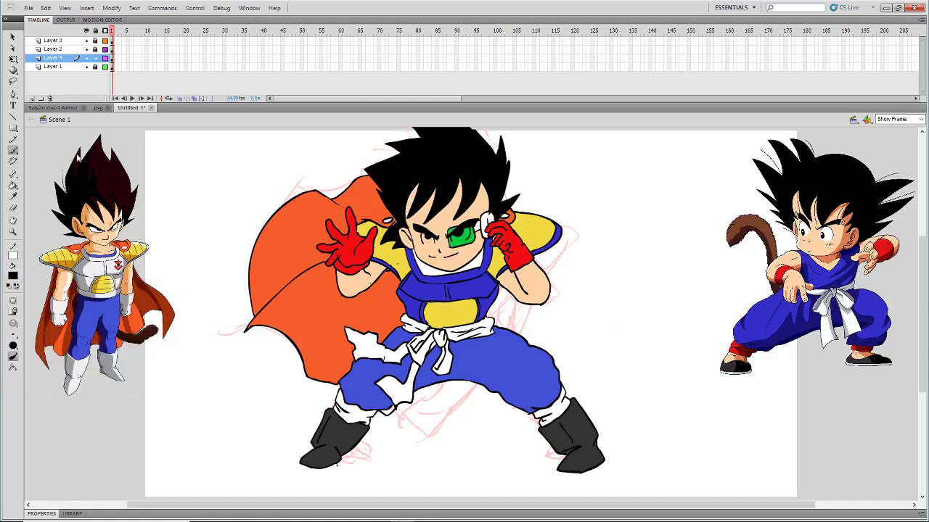
key("ctrl+1")
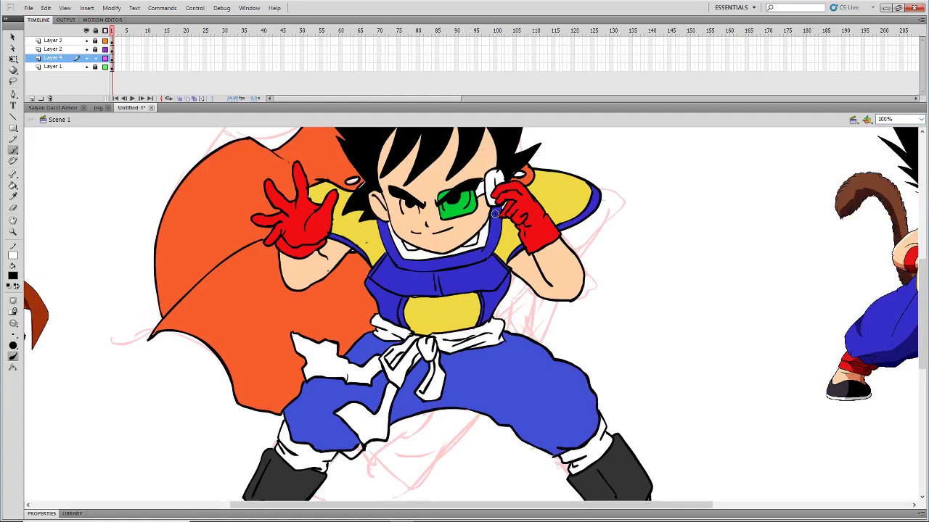
left_click(920, 119)
left_click(891, 132)
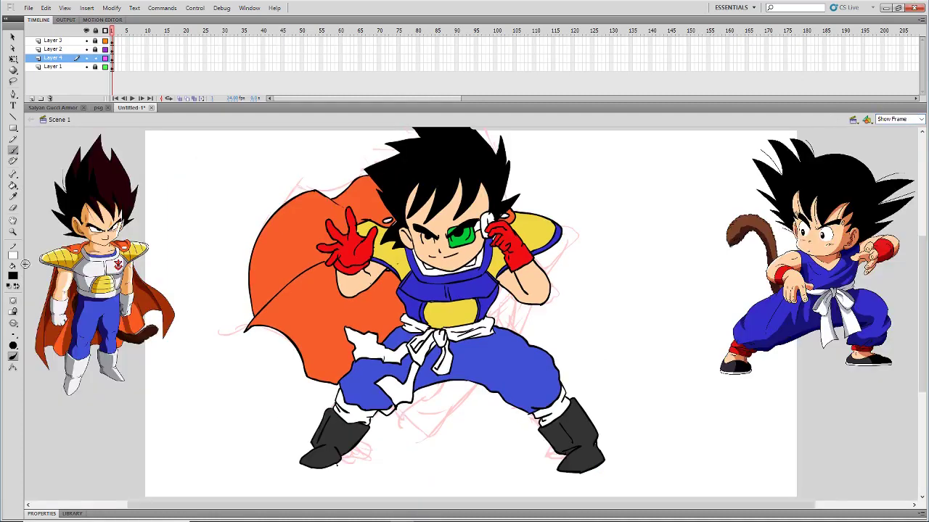
Sample the dark red shading from the Vegeta reference's cape and outline the cape's shadow areas with bright green Pencil lines
left_click(13, 276)
left_click(57, 272)
left_click(13, 139)
left_click(13, 256)
left_click(22, 327)
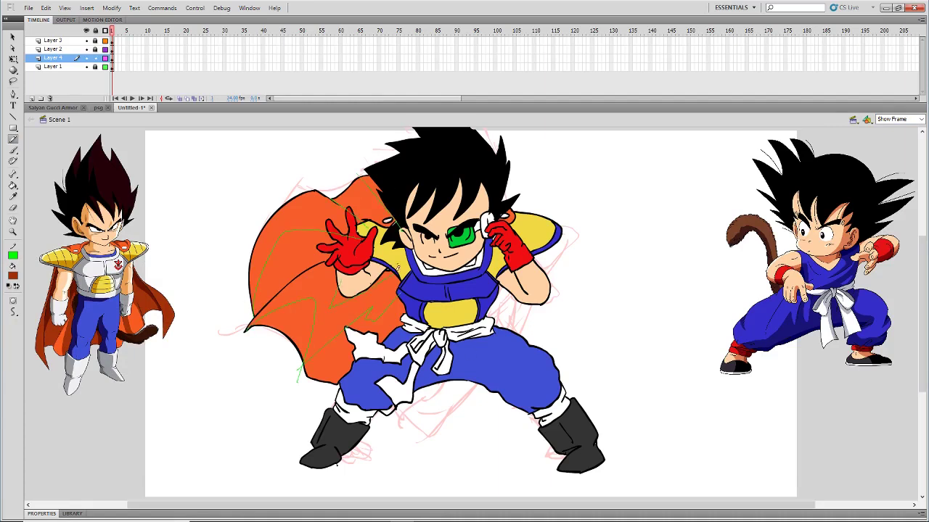
Fill the outlined shadow areas of the cape with the dark red
left_click(13, 186)
left_click(295, 327)
left_click(326, 362)
left_click(386, 325)
left_click(336, 300)
left_click(292, 252)
left_click(357, 198)
Outline an extra shadow beside the cape's middle fold, under the open glove, and fill it with dark red
left_click(16, 139)
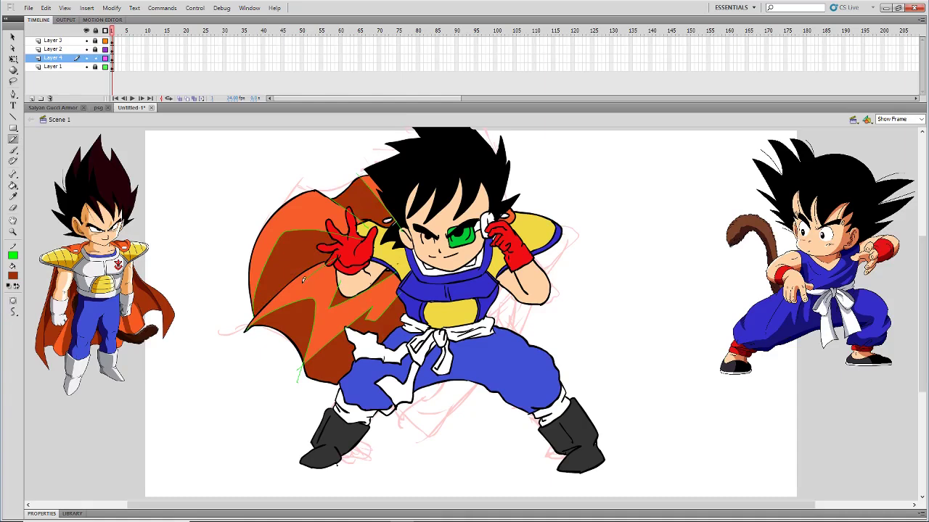
left_click_drag(304, 280, 337, 268)
left_click(13, 186)
left_click(323, 273)
left_click(332, 246)
Link all green guide lines on the cape with one long pencil stroke and delete them together
left_click(13, 139)
left_click_drag(339, 349, 249, 169)
left_click(13, 37)
double_click(285, 157)
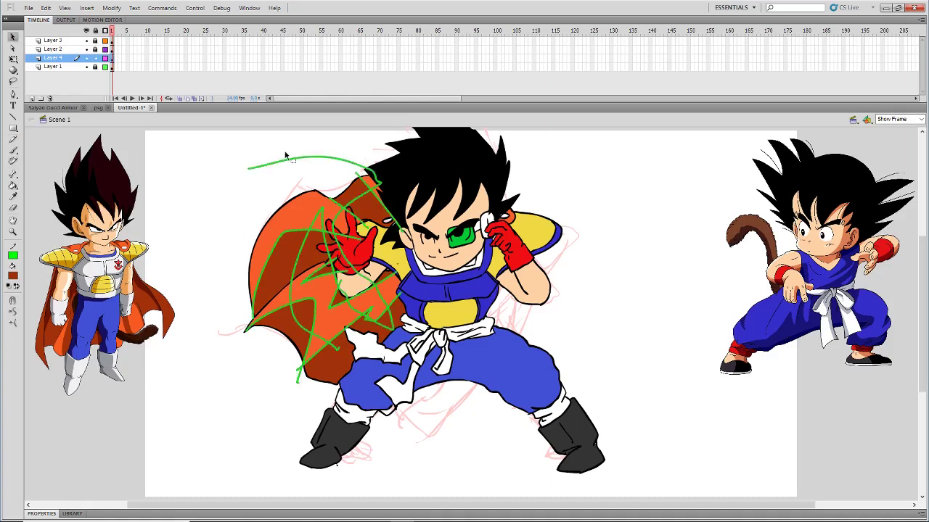
key("Delete")
Outline shadow areas on the blue chest armour with green pencil lines and fill them with dark navy blue
left_click(13, 137)
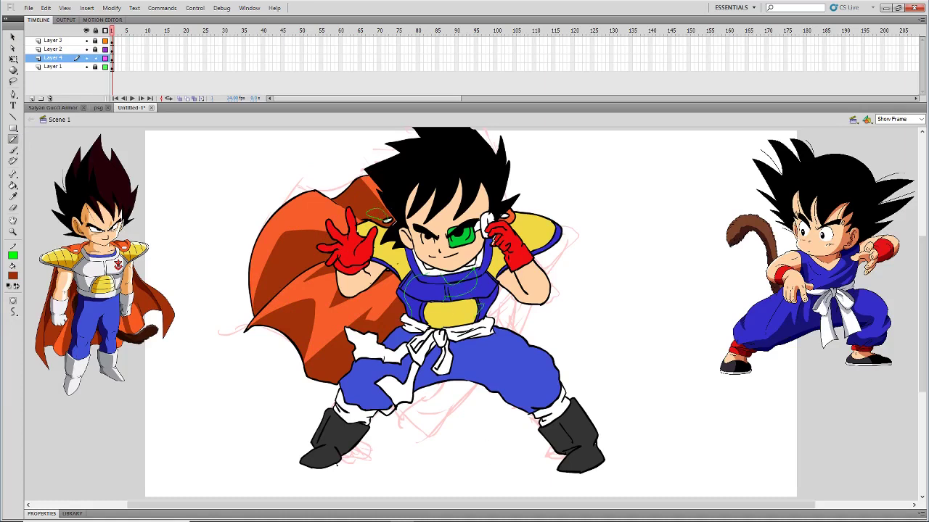
key("k")
left_click(489, 308)
left_click(484, 286)
left_click(482, 267)
left_click(451, 276)
left_click(412, 271)
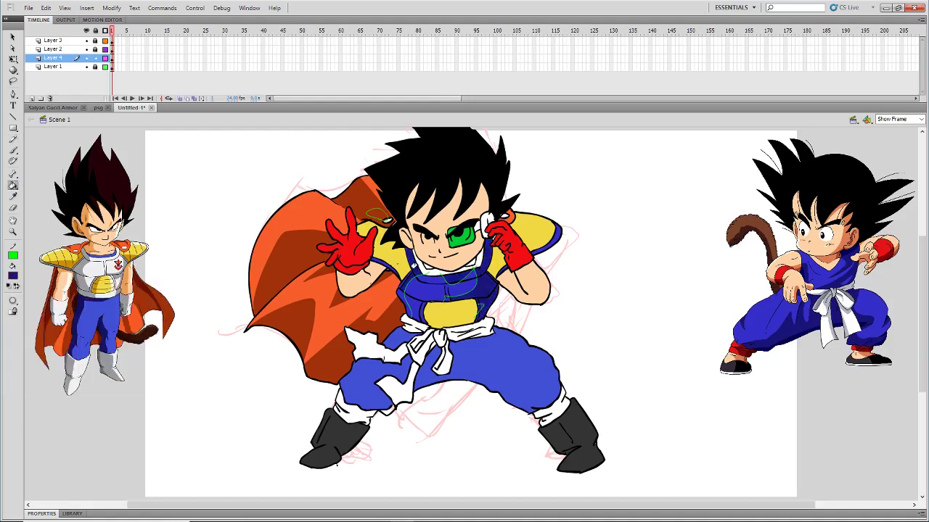
left_click(405, 303)
Sample grey from the Goku reference's sash and fill the white neckline areas under the chin
left_click(13, 275)
left_click(816, 305)
left_click(435, 273)
left_click(476, 261)
Link the green guide lines on the chest armour with one pencil stroke and delete them
left_click(13, 37)
left_click(13, 139)
left_click_drag(411, 269, 575, 315)
key("v")
double_click(558, 316)
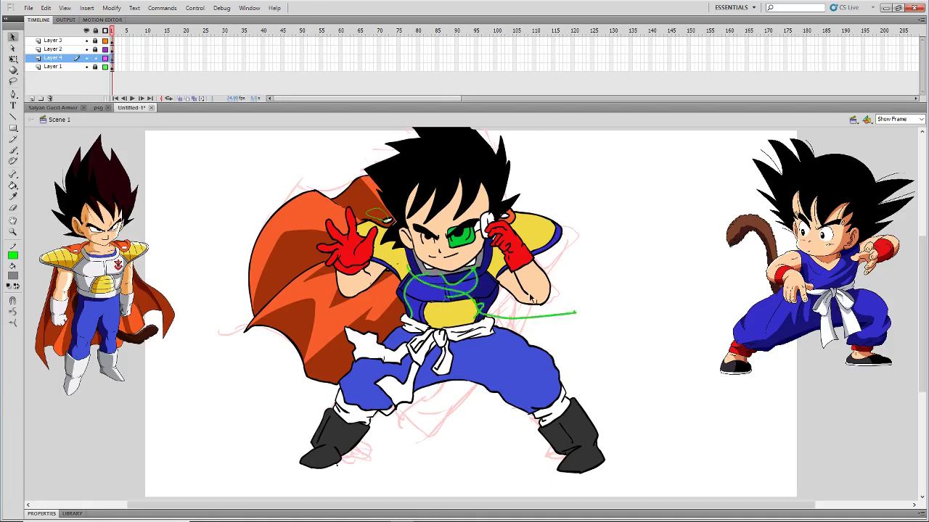
key("Delete")
Outline shadow shapes on both trouser legs in green and sample the dark blue shading from the Vegeta reference's trousers
key("y")
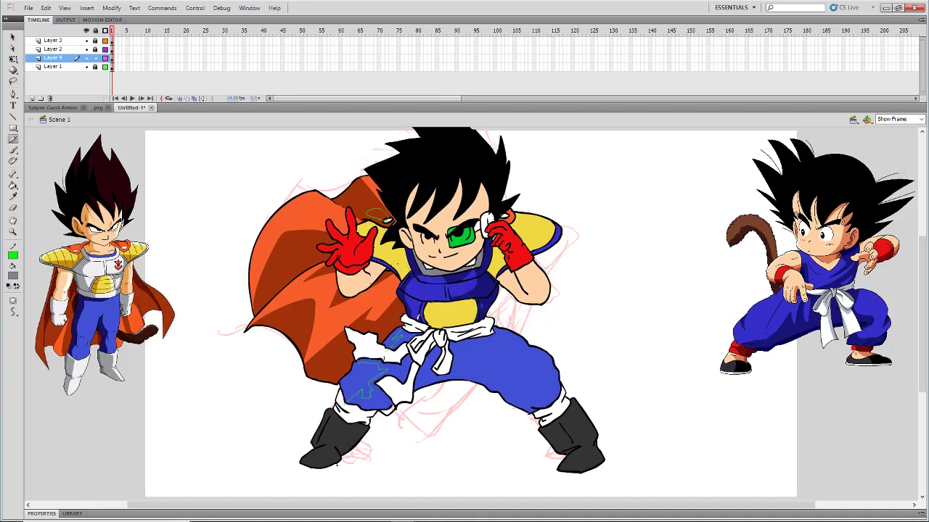
left_click_drag(474, 370, 530, 371)
left_click(13, 276)
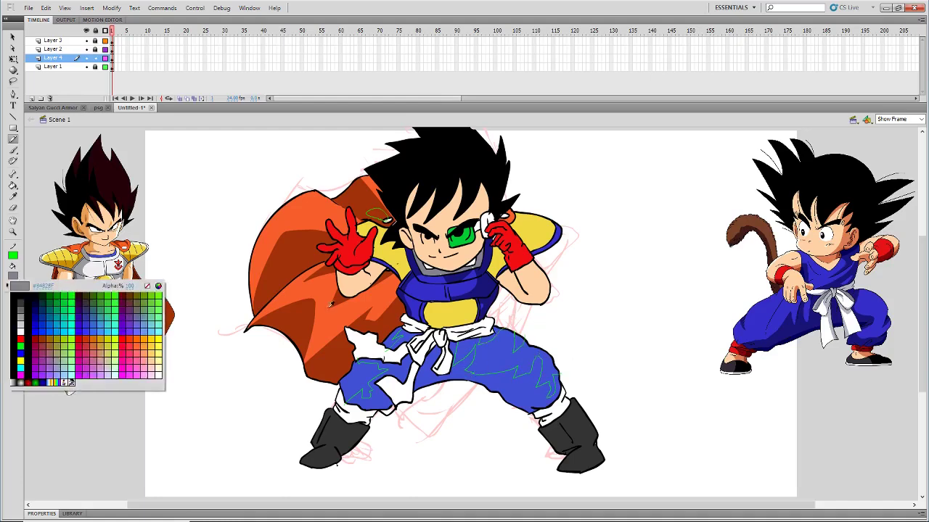
left_click(65, 388)
left_click_drag(551, 506, 457, 505)
left_click(14, 275)
left_click(223, 325)
Fill the outlined shadow areas of the trousers with the dark blue
left_click(13, 186)
left_click(506, 394)
left_click(529, 342)
left_click(579, 373)
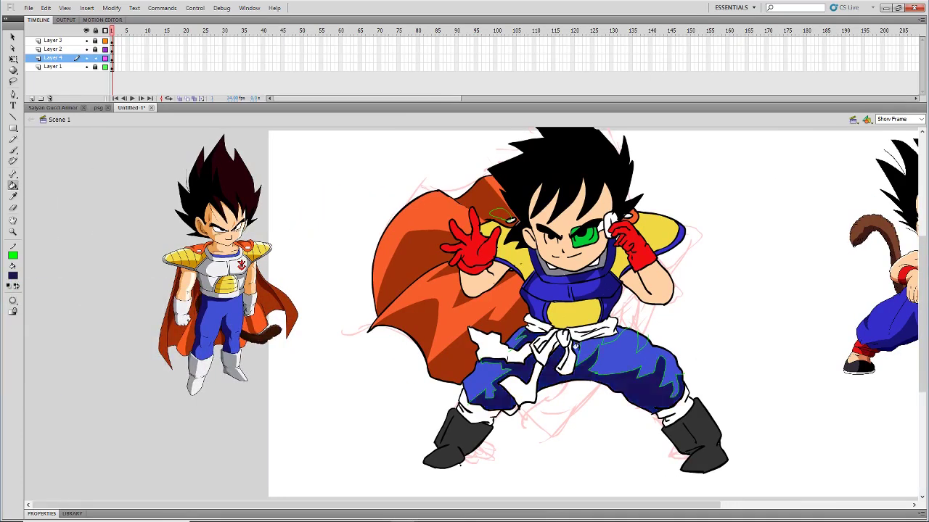
left_click(614, 336)
left_click(641, 345)
Connect the green shadow outlines across the trousers with a pencil stroke and delete them
left_click(13, 276)
left_click(213, 297)
left_click(15, 141)
left_click_drag(652, 375, 354, 414)
key("v")
double_click(390, 401)
key("Delete")
Outline small fold patches on the scouter-side trouser leg and fill them using the lighter blue sampled from the Vegeta reference's trousers
left_click(11, 141)
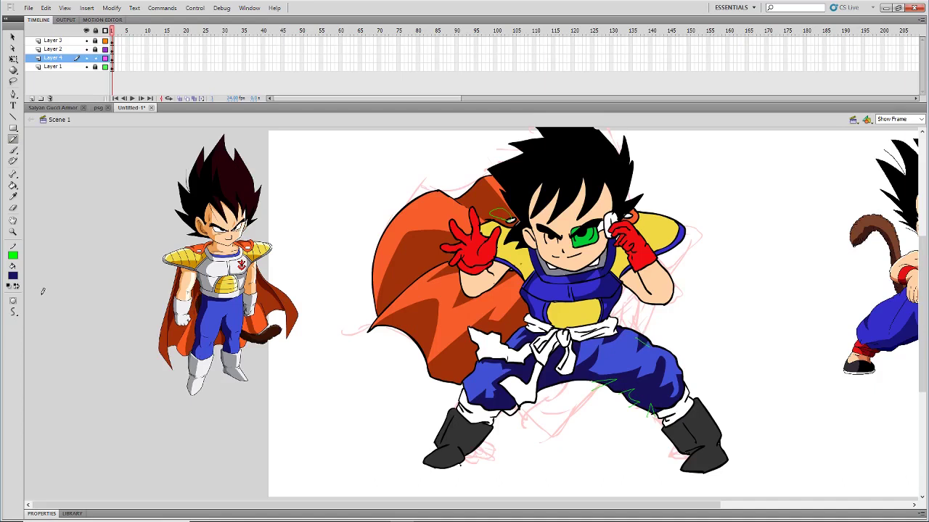
left_click(13, 276)
left_click(223, 319)
left_click(13, 186)
left_click(641, 343)
Join the green outlines of the new fold patches with a pencil stroke and delete them
left_click(15, 141)
mouse_move(651, 412)
left_mouse_down()
mouse_move(625, 394)
mouse_move(663, 324)
left_mouse_up()
key("v")
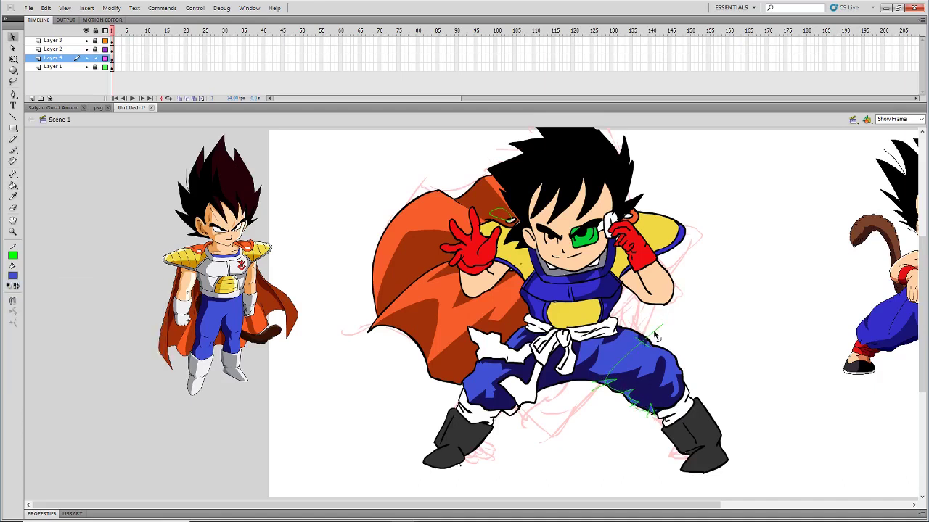
double_click(654, 332)
key("Delete")
Outline one more fold at the scouter-side knee, fill it with the lighter blue and delete its green outline
key("y")
mouse_move(664, 359)
left_mouse_down()
mouse_move(655, 381)
mouse_move(670, 377)
left_mouse_up()
key("k")
left_click(664, 369)
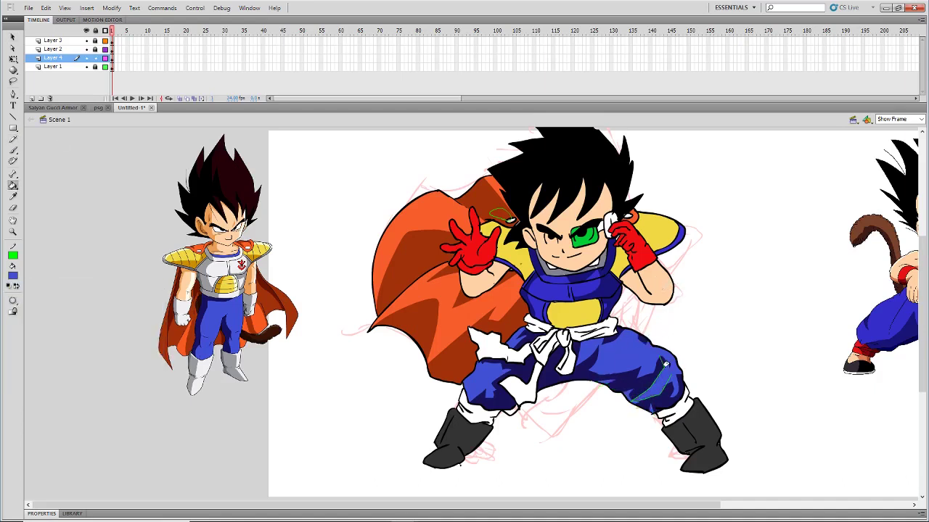
key("v")
double_click(668, 381)
key("Delete")
Outline shadows on both white cuffs above the boots and fill them with grey sampled from the shaded neckline
key("y")
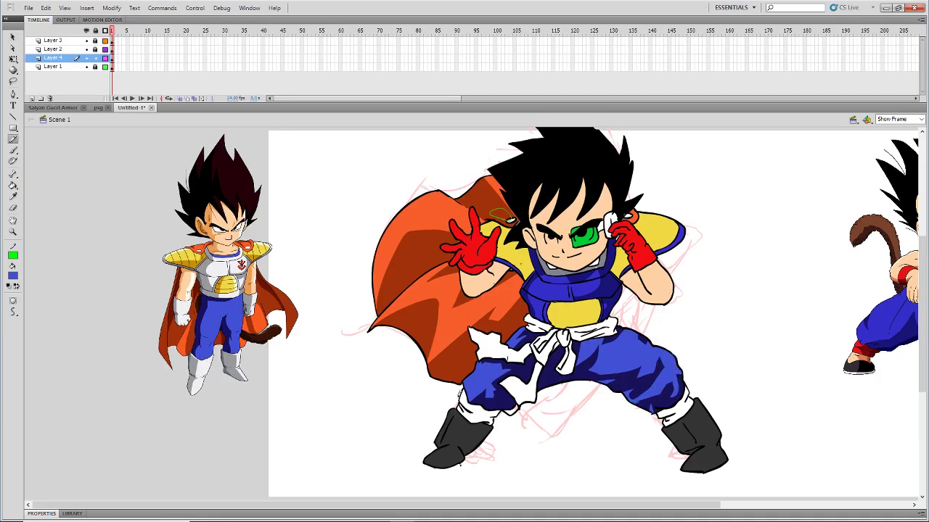
left_click(14, 277)
left_click(548, 267)
key("k")
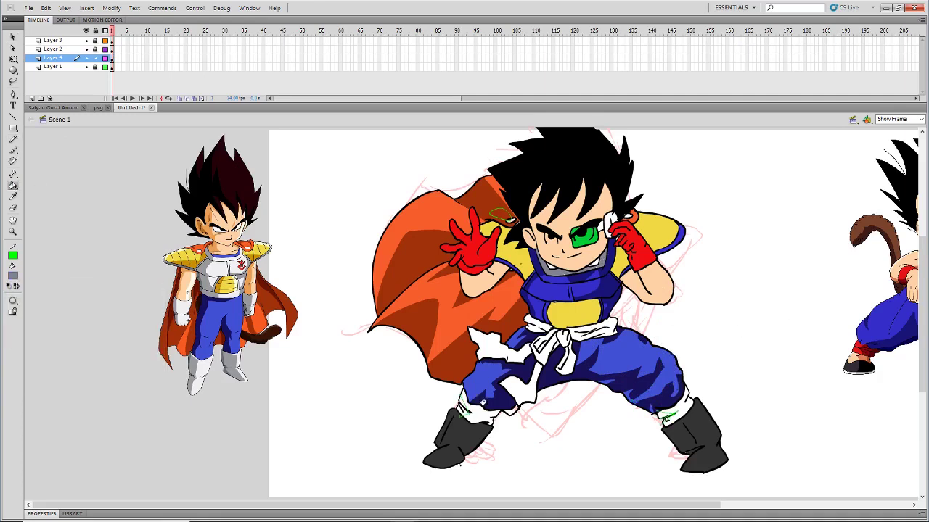
left_click(478, 413)
left_click(683, 400)
Link the green guide lines on the two cuffs with a pencil stroke and delete them
left_click(17, 141)
left_click_drag(494, 418, 672, 423)
key("v")
left_click(547, 446)
key("Delete")
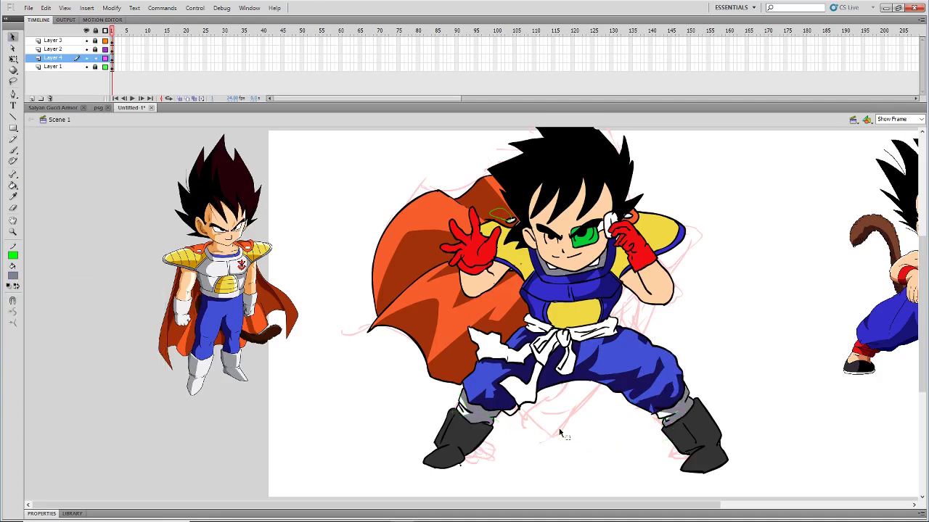
Outline shadows on both bare arms and fill them with the darker skin tone sampled from the Vegeta reference's arm
key("y")
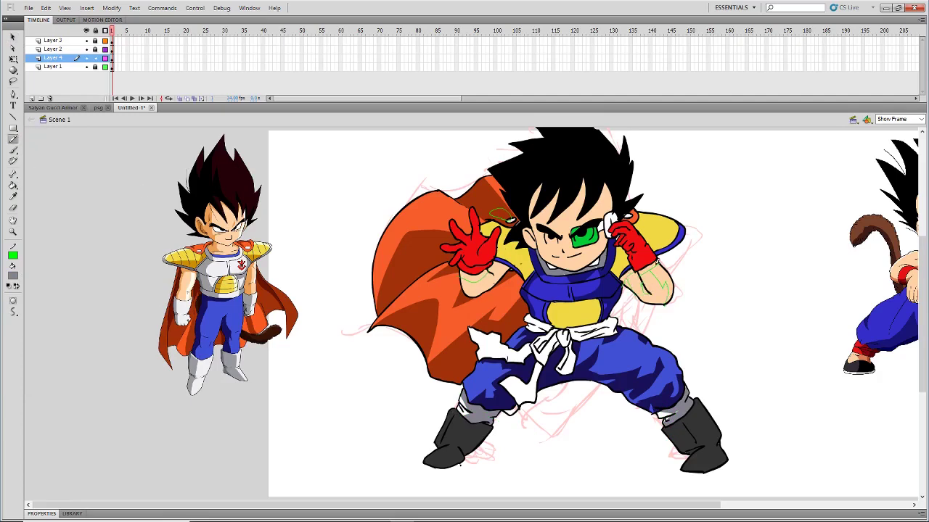
left_click(13, 276)
left_click(190, 278)
key("k")
left_click(497, 275)
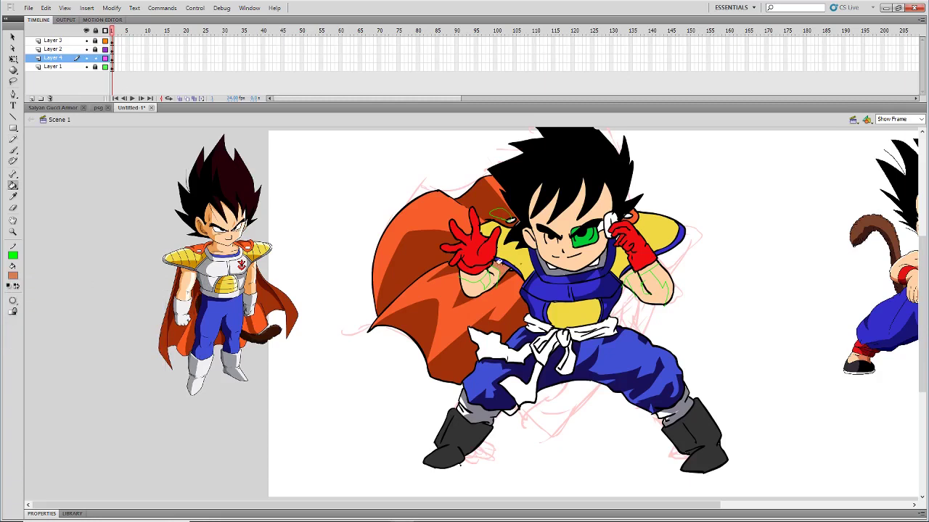
left_click(476, 278)
left_click(659, 278)
left_click(627, 280)
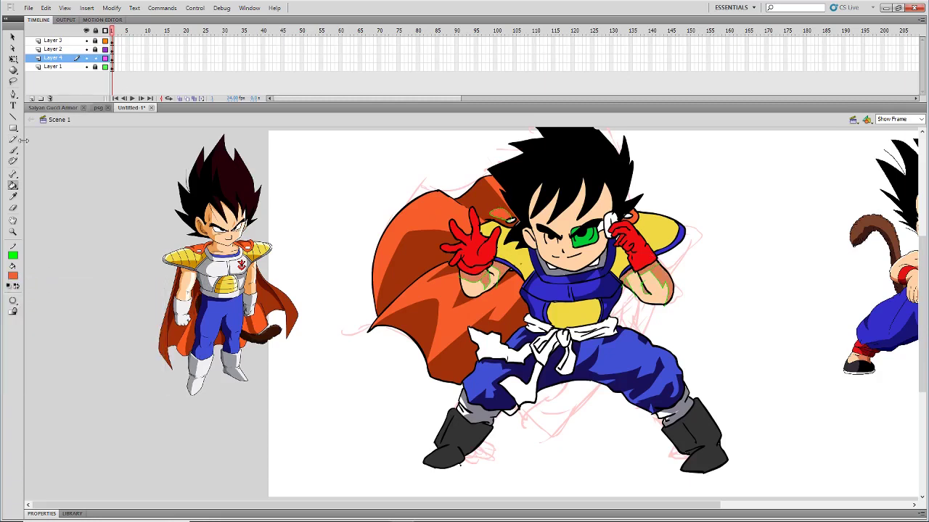
Join the green outlines of the arms and the cape's shoulder patch with a pencil stroke and clear them
key("y")
mouse_move(504, 203)
left_mouse_down()
mouse_move(481, 272)
mouse_move(683, 319)
left_mouse_up()
key("v")
key("ctrl+z")
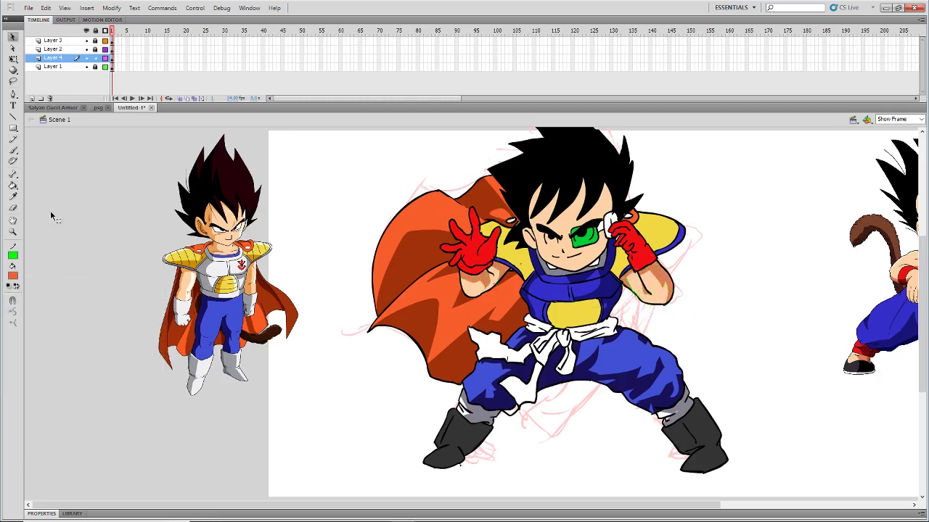
Rework the cape patch beside the shoulder using dark red and delete its leftover green lines
left_click(12, 139)
left_click(13, 186)
left_click(13, 37)
double_click(501, 212)
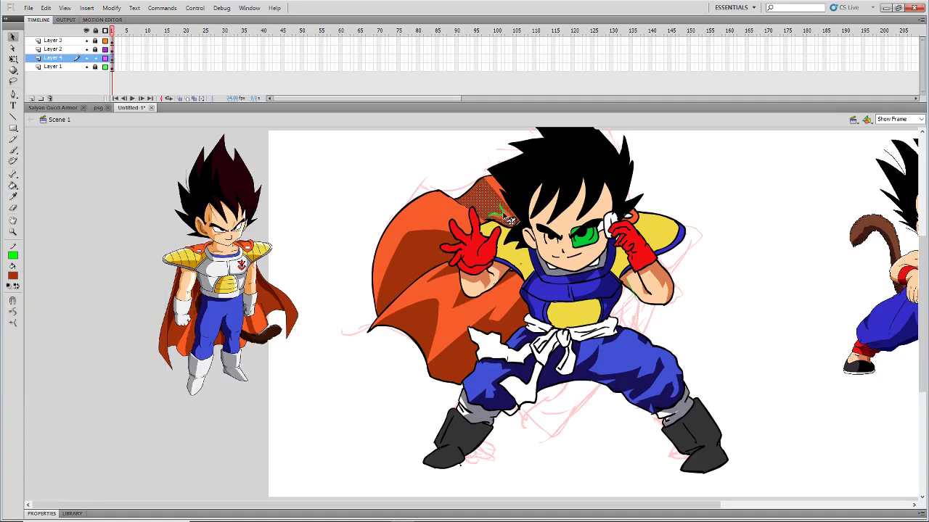
key("Delete")
Outline shadows on the white waist sash and its tails, and fill them with grey sampled from the shaded cuff
left_click(14, 139)
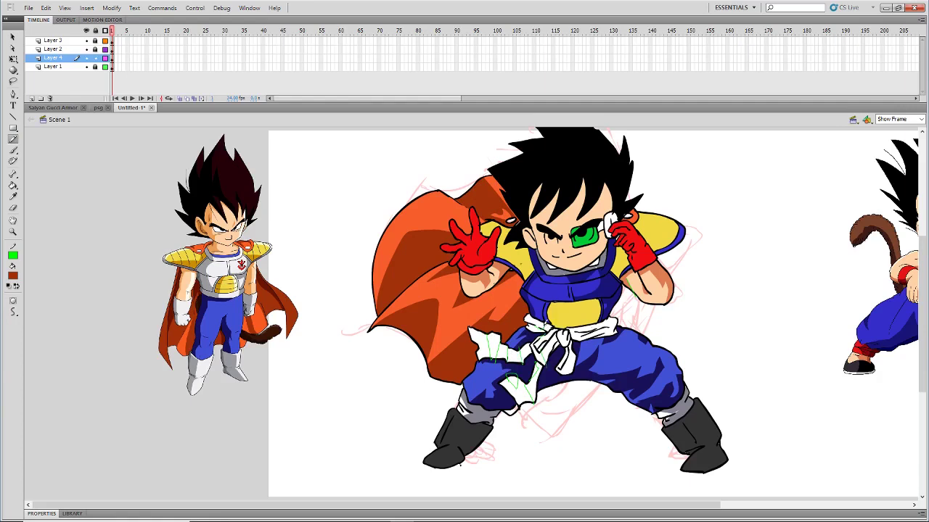
left_click(13, 276)
left_click(678, 411)
left_click(13, 186)
left_click(495, 347)
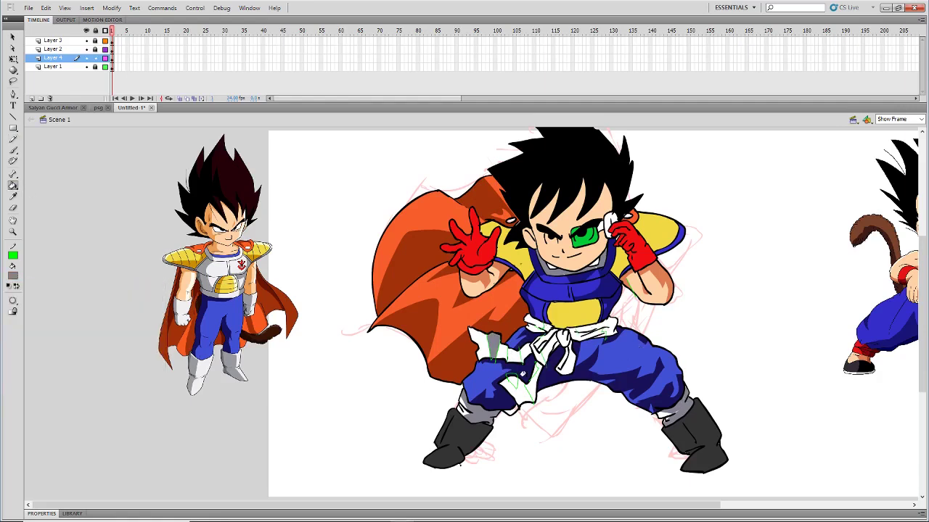
left_click(525, 355)
left_click(514, 381)
left_click(533, 381)
left_click(547, 348)
left_click(545, 343)
left_click(540, 341)
left_click(535, 327)
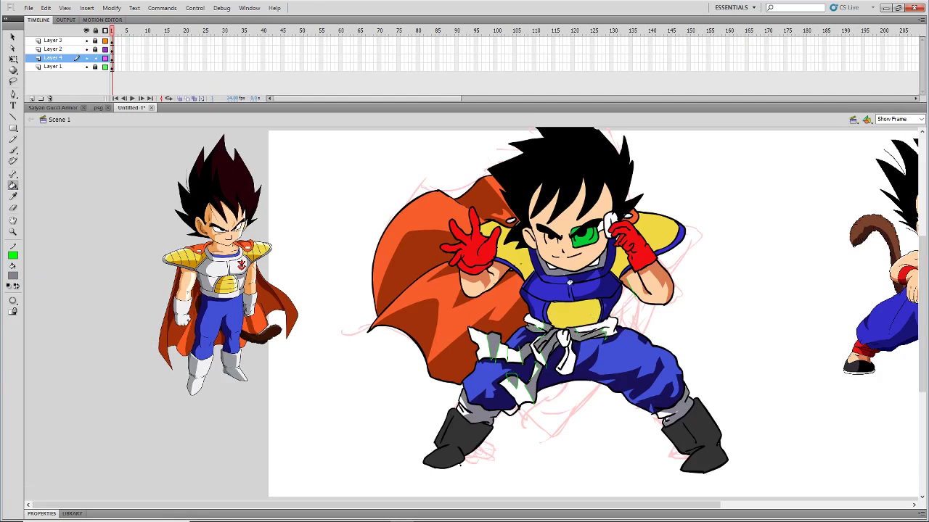
Outline further shadows on the sash's hanging tails and knot, and fill them with the same grey
key("y")
left_click(13, 186)
left_click(13, 139)
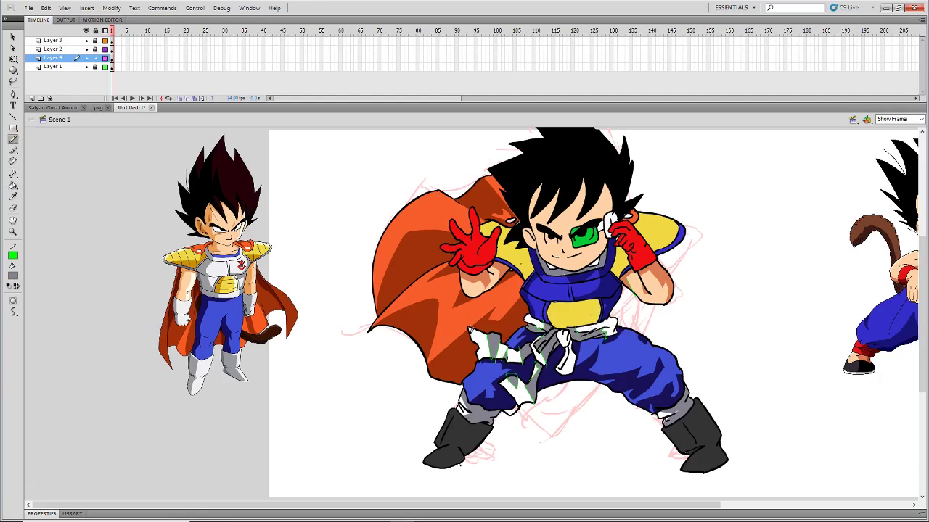
left_click(13, 186)
left_click(477, 355)
left_click(13, 151)
left_click(13, 140)
left_click_drag(520, 398, 518, 410)
key("k")
key("y")
key("k")
left_click(612, 328)
left_click(566, 337)
left_click(570, 355)
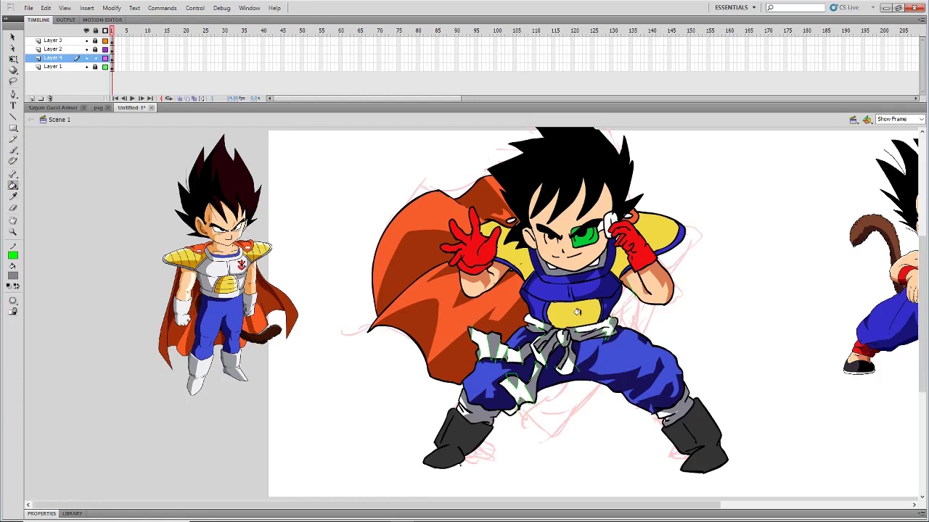
Join and delete the sash's green shadow outlines, and fill the area beside the lower tail with the trousers' dark blue
key("y")
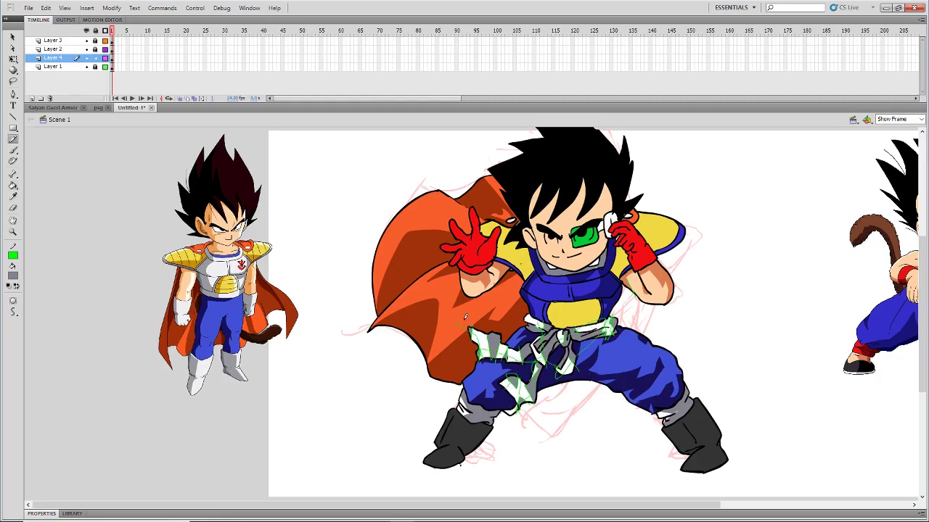
key("v")
double_click(475, 337)
key("Delete")
left_click(14, 276)
left_click(500, 397)
key("k")
left_click(511, 411)
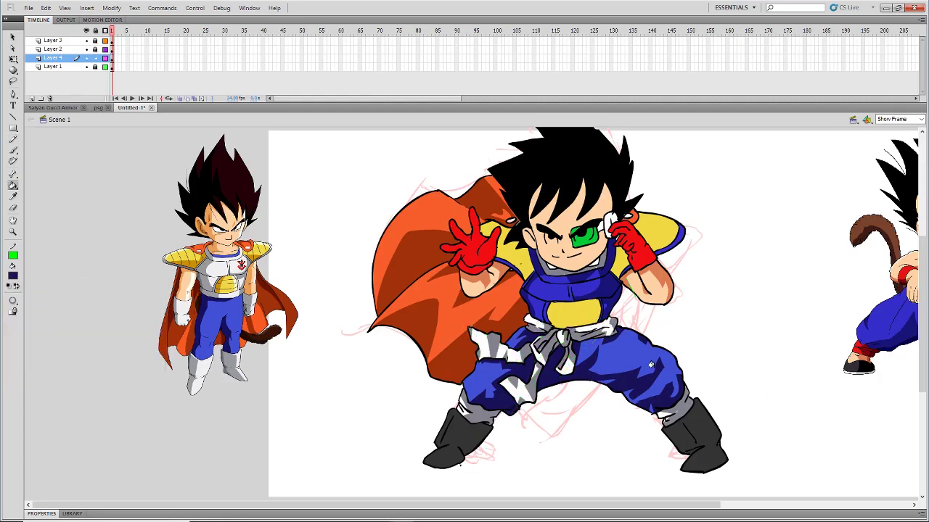
Outline a shadow on the scouter's earpiece, and fill it and the cape clasps with grey
left_click(13, 275)
left_click(207, 273)
key("y")
left_click_drag(605, 216, 612, 212)
key("k")
left_click(13, 276)
left_click(20, 322)
left_click(610, 216)
left_click(610, 209)
Outline shadows on both red gloves and fill them with dark red
left_click(16, 275)
left_click(490, 278)
left_click(13, 140)
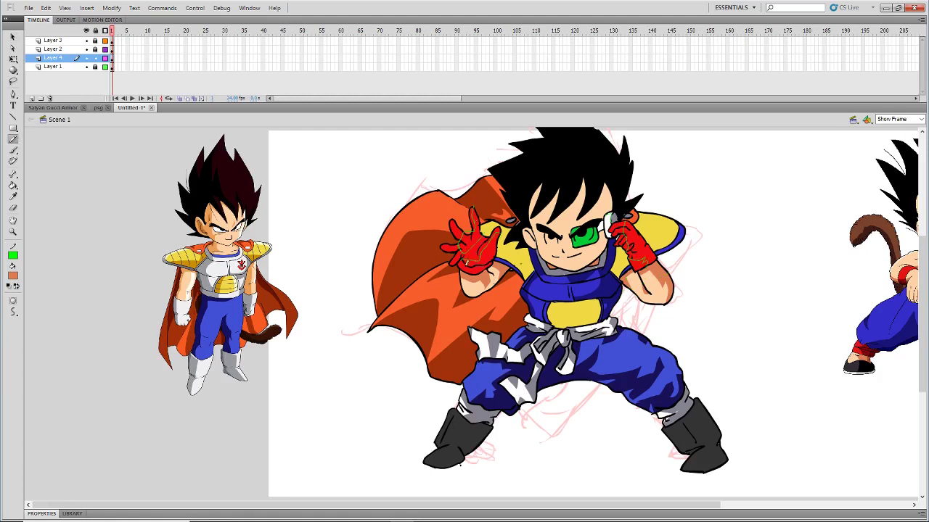
left_click(13, 276)
left_click(29, 347)
left_click(13, 186)
left_click(487, 258)
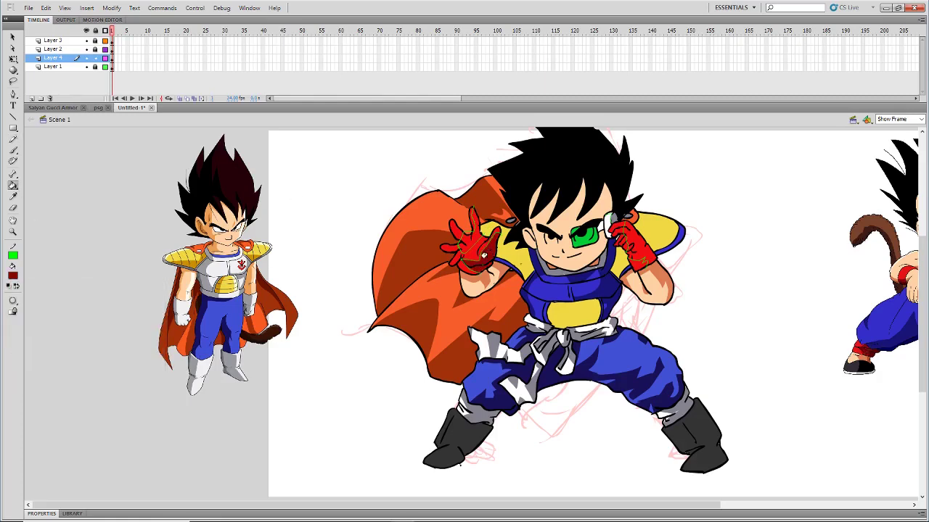
left_click(471, 234)
left_click(641, 251)
Join and delete the gloves' green outlines, and set up a bright red brush for small glove highlights
left_click(13, 140)
left_click_drag(477, 253, 729, 250)
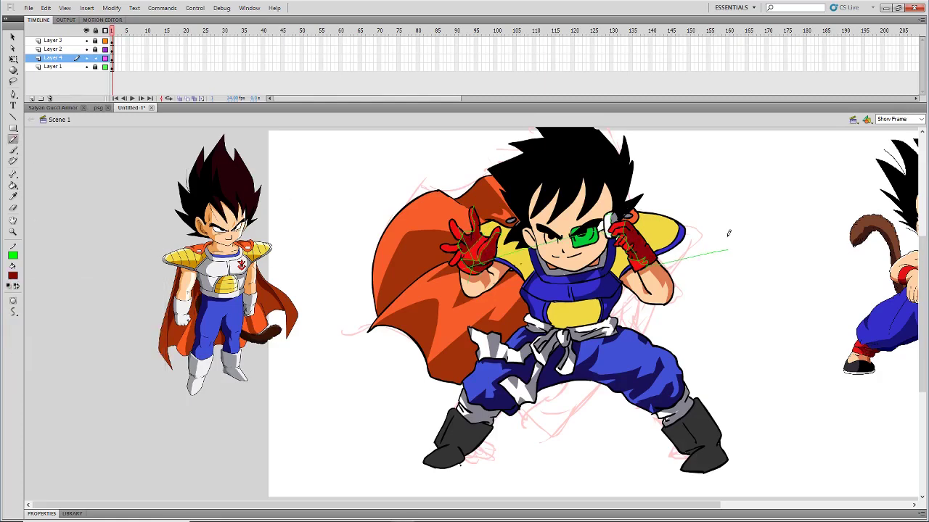
key("v")
double_click(721, 250)
key("Delete")
left_click(463, 230)
left_click(14, 150)
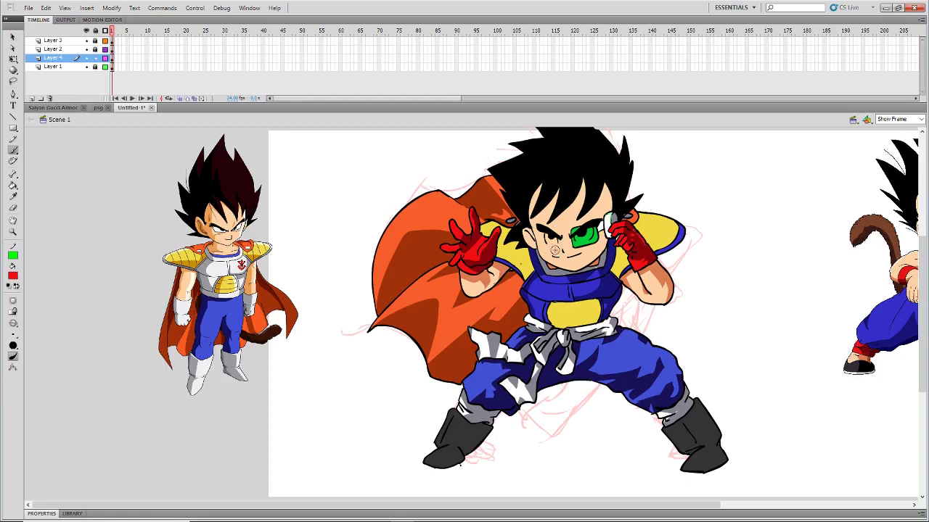
Outline a rounder edge for the cape's pointed fold shadow and fill the part outside it with the cape's orange-red
key("y")
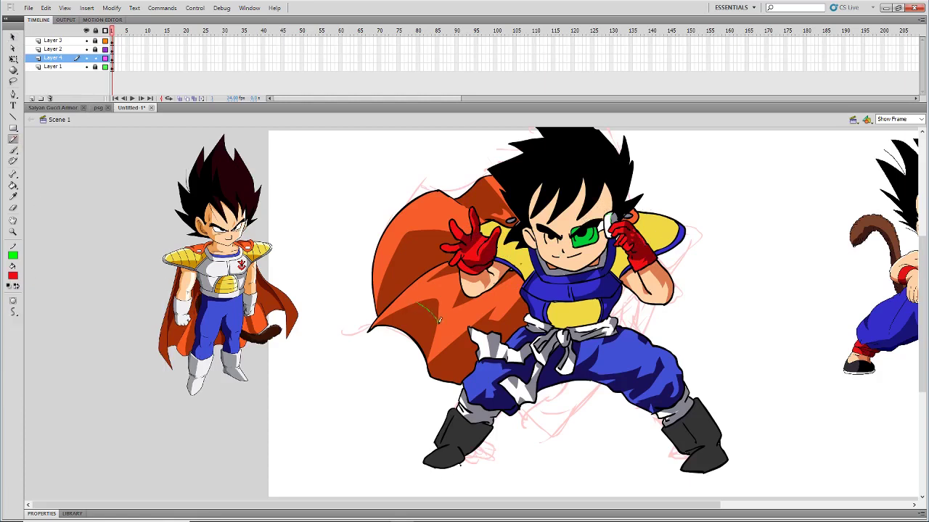
left_click_drag(416, 349, 413, 354)
left_click(13, 276)
left_click(451, 324)
key("k")
left_click(433, 308)
left_click(428, 339)
key("v")
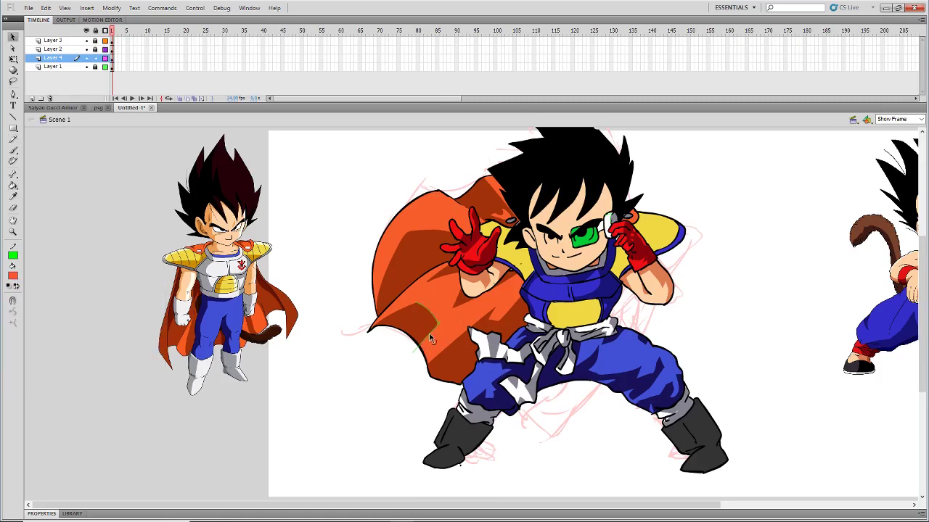
Draw a diagonal band through the cape's lower shadow, fill it with orange-red and clear its green lines
left_click(13, 140)
left_click_drag(494, 312, 428, 401)
left_click_drag(502, 315, 450, 404)
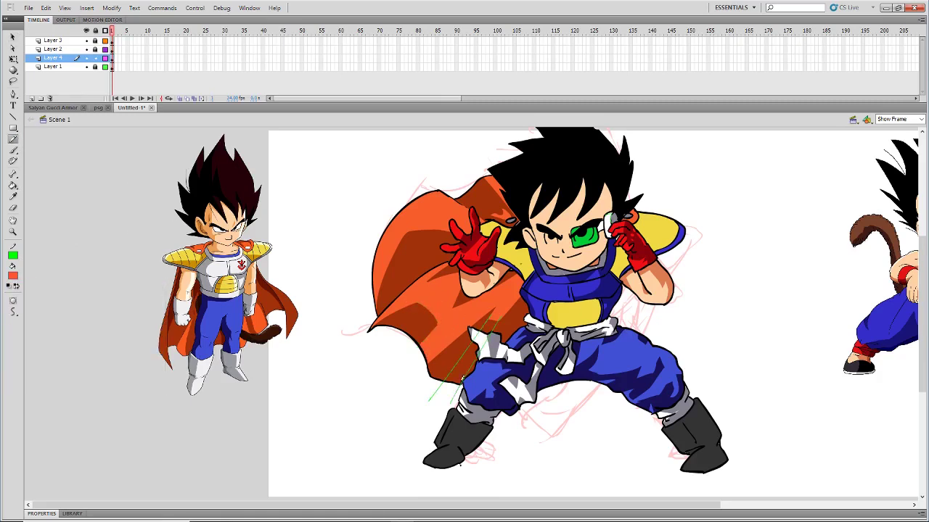
left_click(14, 186)
left_click(461, 365)
left_click(490, 325)
left_click(13, 140)
key("v")
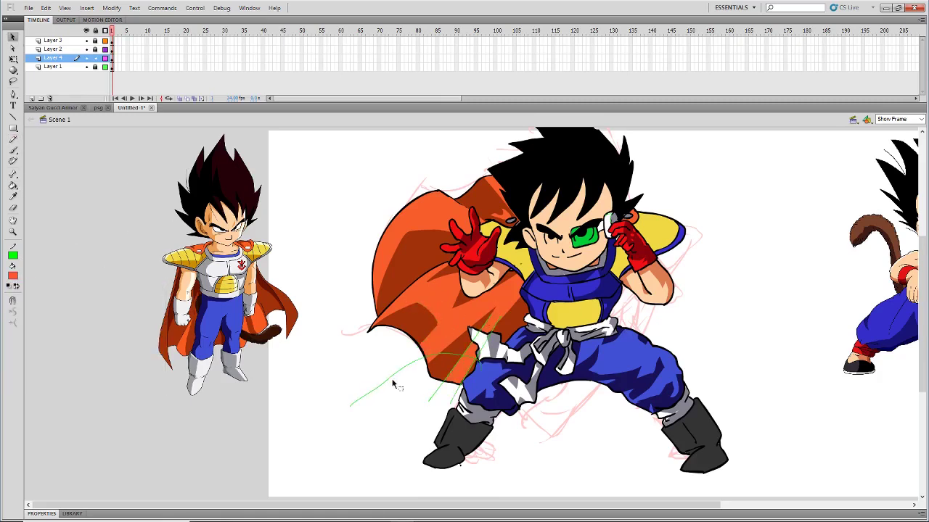
key("ctrl+z")
key("ctrl+z")
Choose orange as the fill colour and draw paired stripe lines across the yellow shoulder guard beside the open hand
key("b")
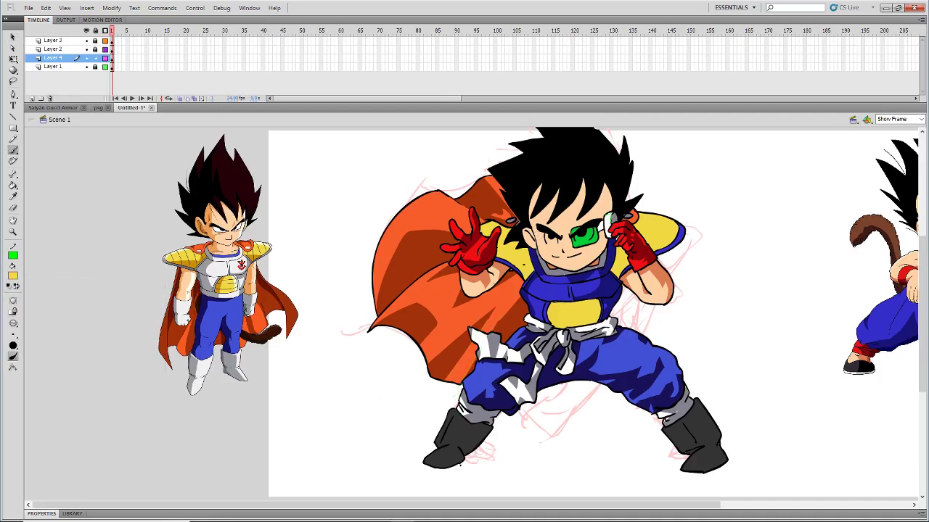
left_click(13, 279)
left_click(155, 285)
left_click(375, 332)
key("z")
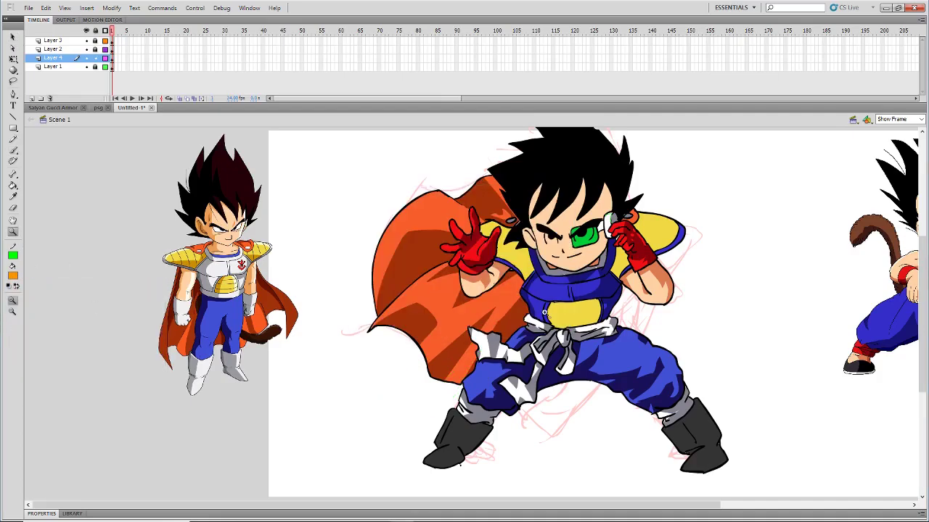
left_click(526, 273)
left_click(476, 323)
left_click_drag(922, 292, 921, 280)
left_click(13, 140)
left_click_drag(428, 405, 476, 324)
mouse_move(424, 396)
left_mouse_down()
mouse_move(475, 317)
mouse_move(446, 368)
mouse_move(471, 313)
left_mouse_up()
mouse_move(381, 367)
left_mouse_down()
mouse_move(424, 308)
mouse_move(425, 280)
left_mouse_up()
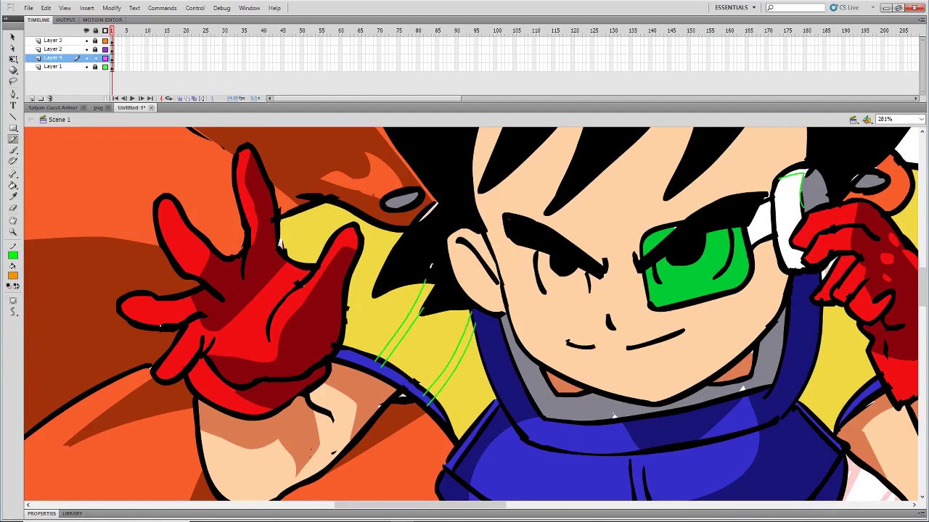
left_click_drag(338, 331, 381, 274)
left_click_drag(341, 308, 397, 225)
mouse_move(298, 270)
left_mouse_down()
mouse_move(344, 200)
mouse_move(336, 202)
left_mouse_up()
Draw matching paired stripe lines across the yellow shoulder guard behind the hand at the scouter
left_click_drag(827, 435, 871, 344)
left_click_drag(469, 510, 541, 510)
left_click_drag(563, 159, 498, 340)
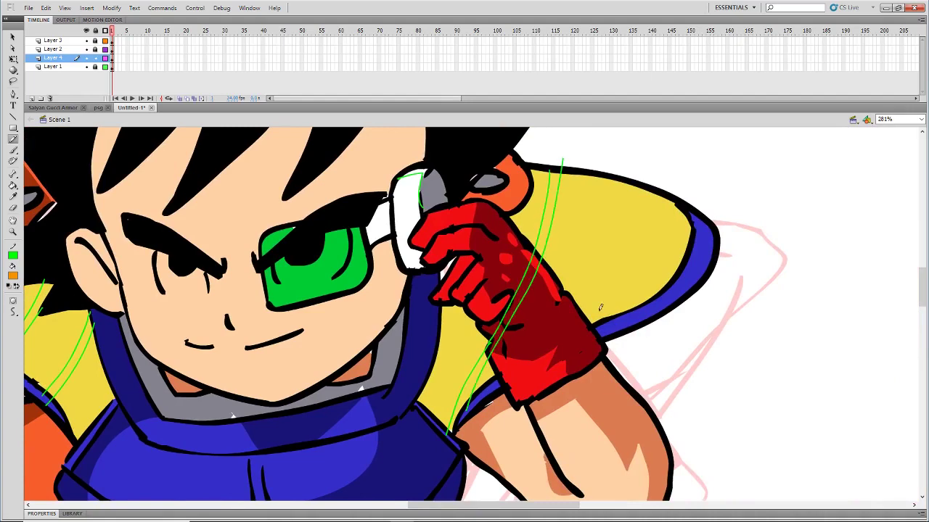
left_click_drag(594, 165, 568, 335)
mouse_move(573, 328)
left_mouse_down()
mouse_move(594, 292)
mouse_move(597, 163)
left_mouse_up()
mouse_move(648, 185)
left_mouse_down()
mouse_move(650, 216)
mouse_move(629, 319)
left_mouse_up()
left_click_drag(639, 319, 655, 188)
Fill the stripes on both shoulder guards with orange
key("k")
left_click(549, 210)
left_click(598, 232)
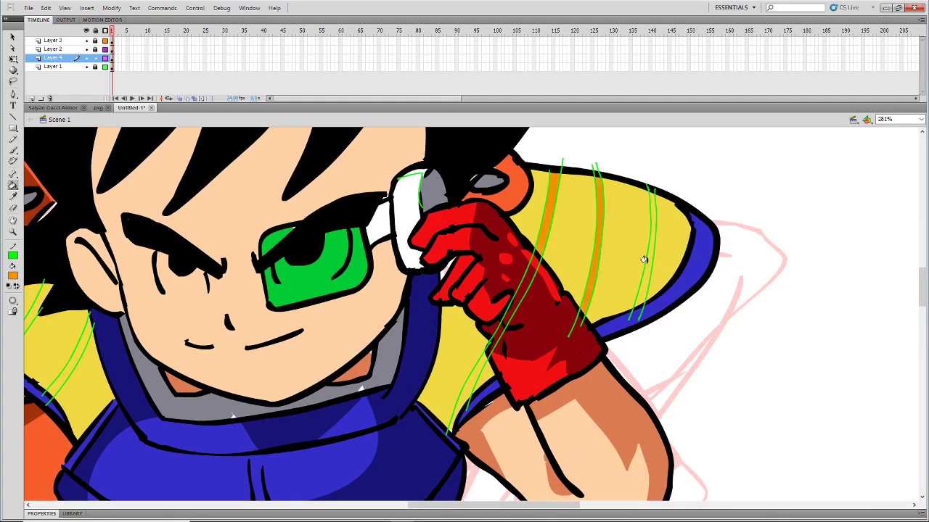
left_click(649, 260)
scroll(566, 369, "left", 5)
Sample neighbouring colours and brush over small unfilled gaps around the open hand, shoulder guard and cape
key("b")
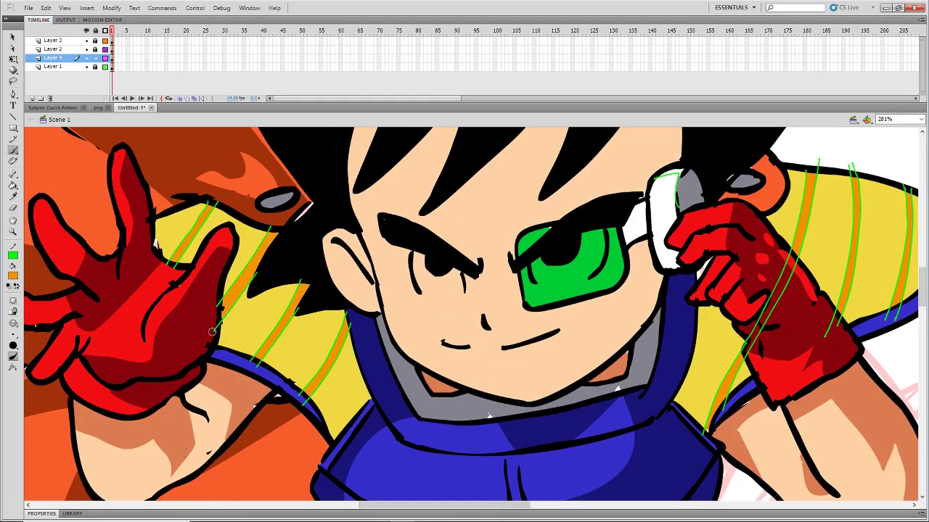
left_click(14, 276)
left_click(157, 254)
left_click(14, 276)
left_click(86, 207)
left_click(14, 276)
left_click(145, 246)
left_click(13, 277)
left_click(64, 243)
key("i")
left_click(180, 338)
left_click(13, 277)
left_click(45, 269)
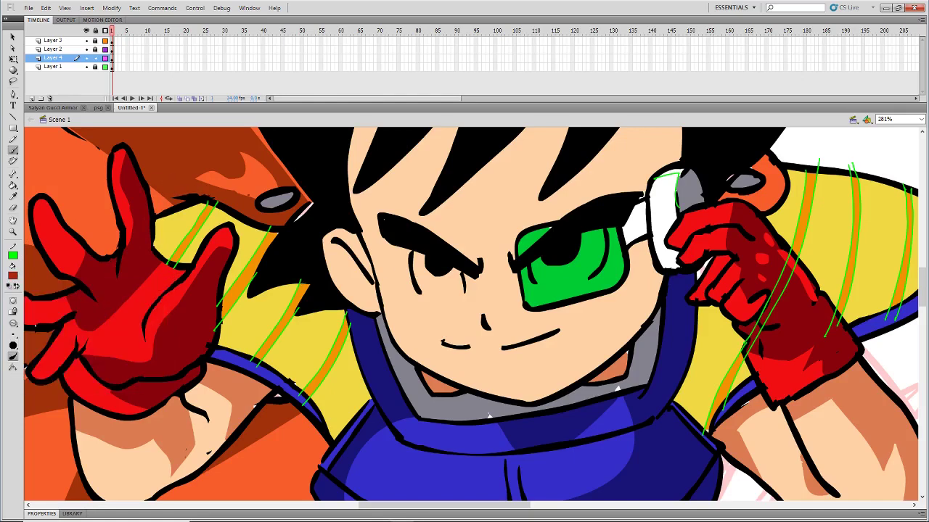
Join the green outlines of the shoulder guard stripes with pencil strokes and delete them
left_click(14, 139)
mouse_move(170, 253)
left_mouse_down()
mouse_move(266, 310)
mouse_move(658, 169)
left_mouse_up()
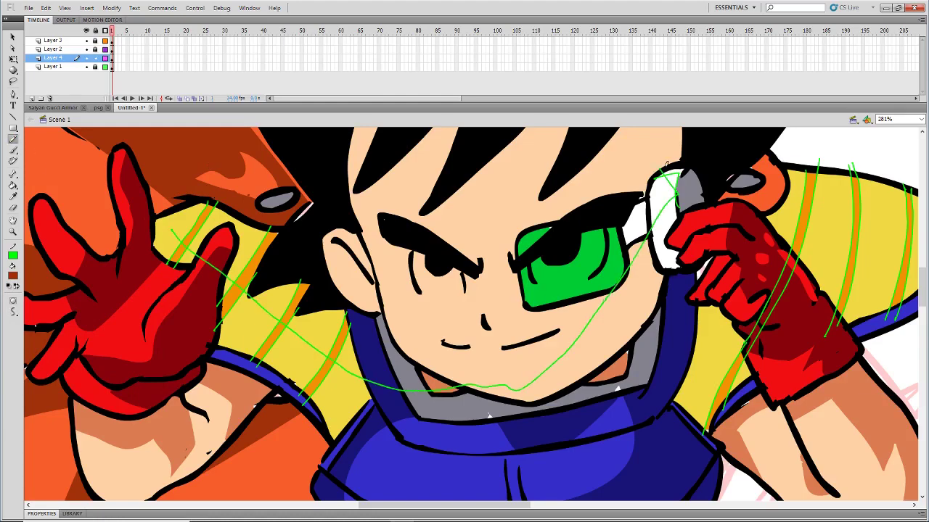
mouse_move(567, 312)
left_mouse_down()
mouse_move(851, 249)
mouse_move(913, 251)
left_mouse_up()
left_click(921, 119)
left_click(912, 136)
left_click(13, 37)
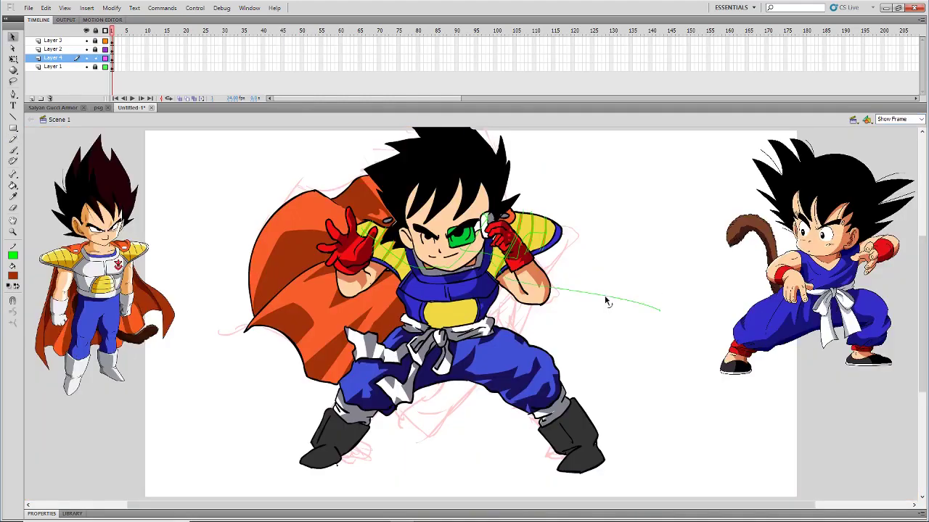
double_click(605, 297)
key("Delete")
left_click(511, 252)
left_click(561, 264)
Draw two curved stripes across the armour's yellow abdominal plate and fill them with orange
key("z")
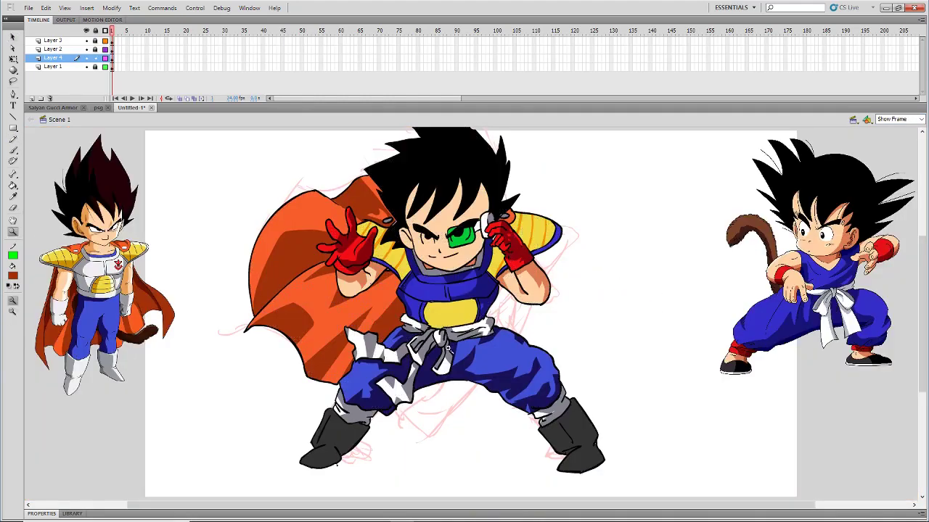
left_click(468, 346)
key("y")
mouse_move(546, 196)
left_mouse_down()
mouse_move(424, 225)
mouse_move(580, 201)
left_mouse_up()
mouse_move(321, 252)
left_mouse_down()
mouse_move(560, 236)
mouse_move(411, 261)
mouse_move(548, 248)
left_mouse_up()
scroll(34, 275, "up", 5)
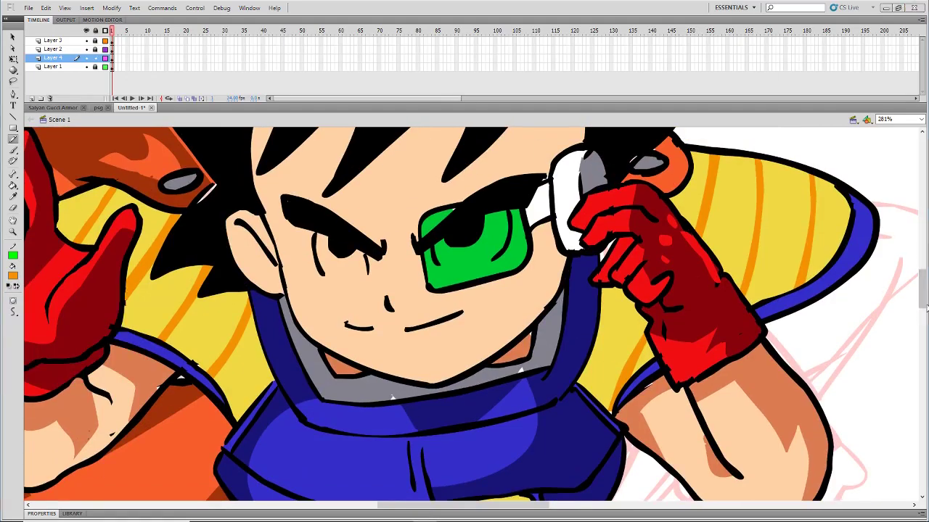
scroll(912, 296, "down", 5)
Join the abdominal stripes' green outlines with a pencil stroke and delete them
mouse_move(422, 188)
left_mouse_down()
mouse_move(613, 299)
mouse_move(792, 270)
left_mouse_up()
key("v")
double_click(770, 276)
key("Delete")
left_click(921, 119)
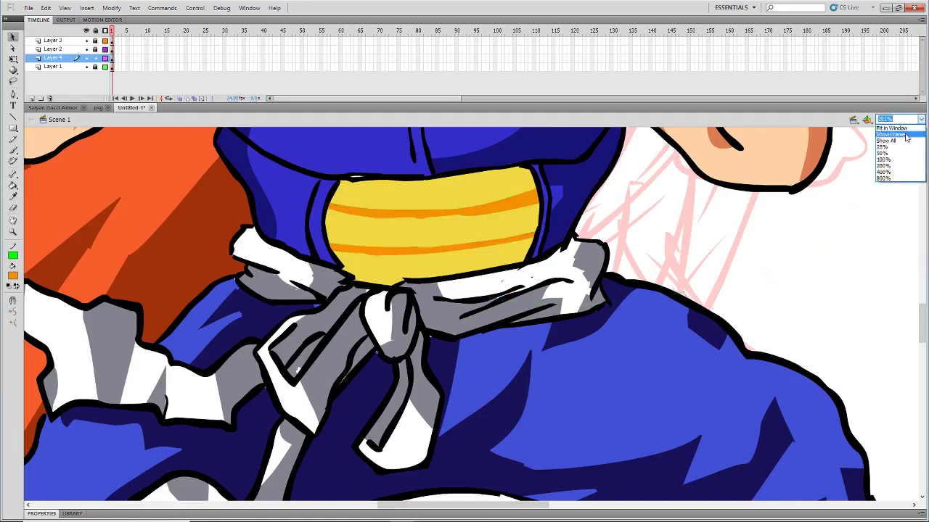
left_click(905, 135)
Draw the lower edges of both eyes and fill the uncovered eye with light grey
left_click(13, 233)
left_click_drag(395, 197, 497, 291)
left_click(12, 139)
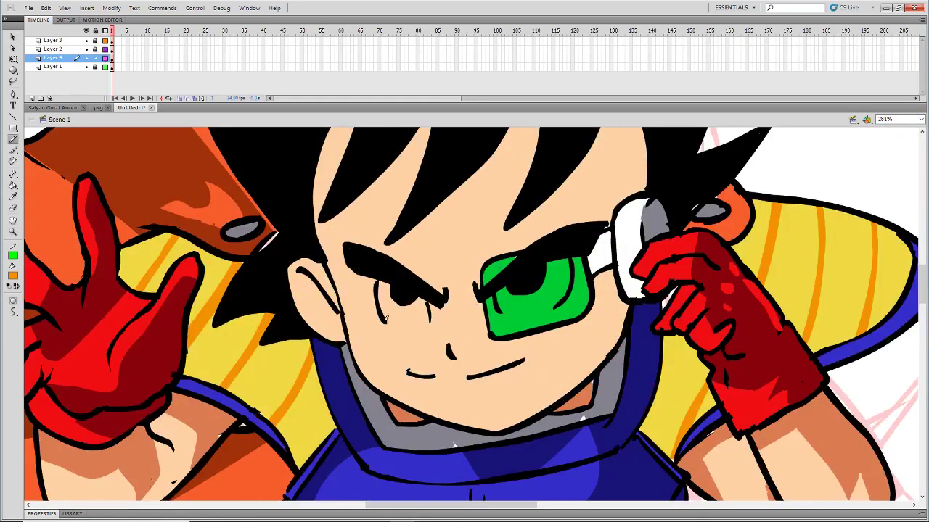
left_click_drag(384, 323, 431, 320)
left_click_drag(499, 313, 556, 303)
left_click(13, 275)
left_click(24, 324)
left_click(12, 187)
left_click(415, 311)
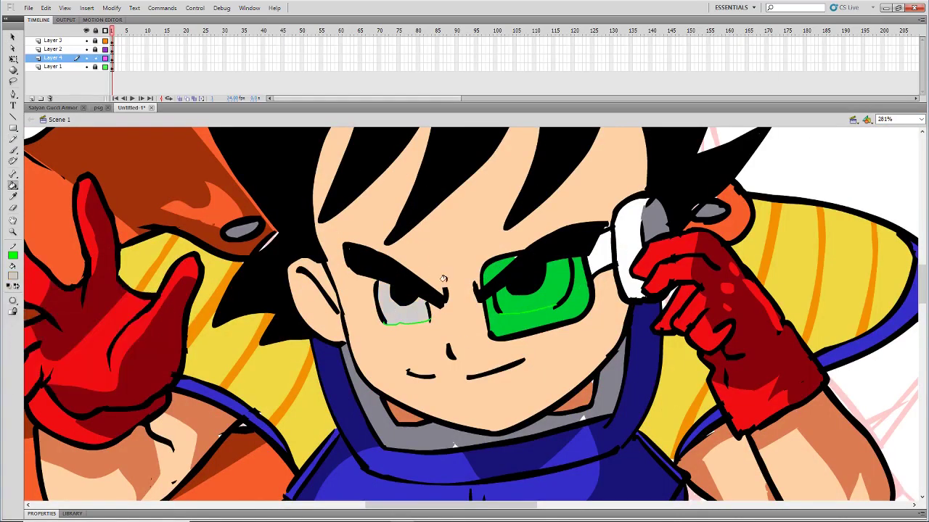
Fill the eye behind the scouter lens with a light green
left_click(14, 277)
left_click(82, 310)
left_click(559, 263)
left_click(13, 277)
left_click(118, 312)
left_click(552, 283)
Delete the green lines along the lower edges of both eyes
left_click(13, 37)
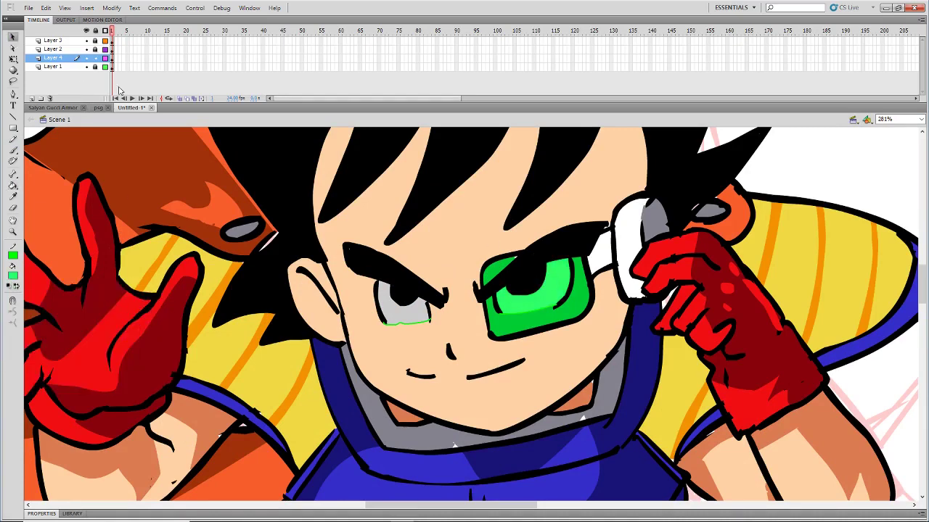
double_click(533, 310)
key("Delete")
double_click(423, 321)
key("Delete")
left_click(921, 119)
left_click(894, 136)
Outline shadow shapes across the forehead, cheeks, nose and chin and fill them with a darker skin tone
left_click(13, 140)
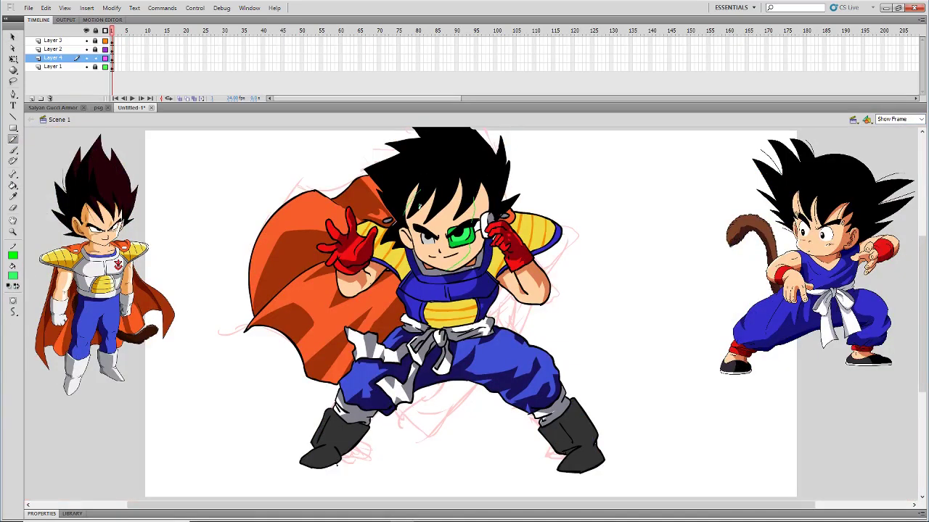
left_click_drag(465, 180, 432, 228)
left_click(13, 276)
left_click(66, 382)
left_click(13, 186)
left_click(412, 199)
left_click(425, 206)
left_click(443, 207)
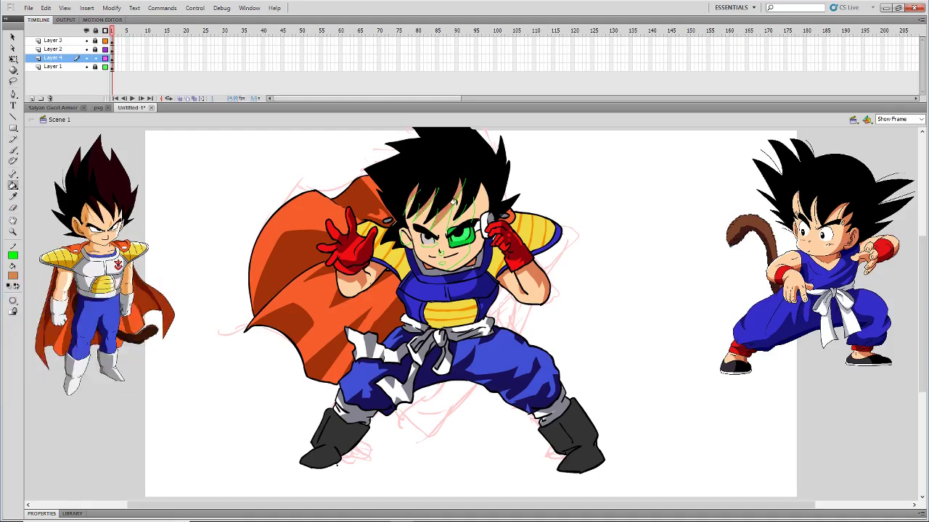
left_click(456, 209)
left_click(479, 211)
key("ctrl+z")
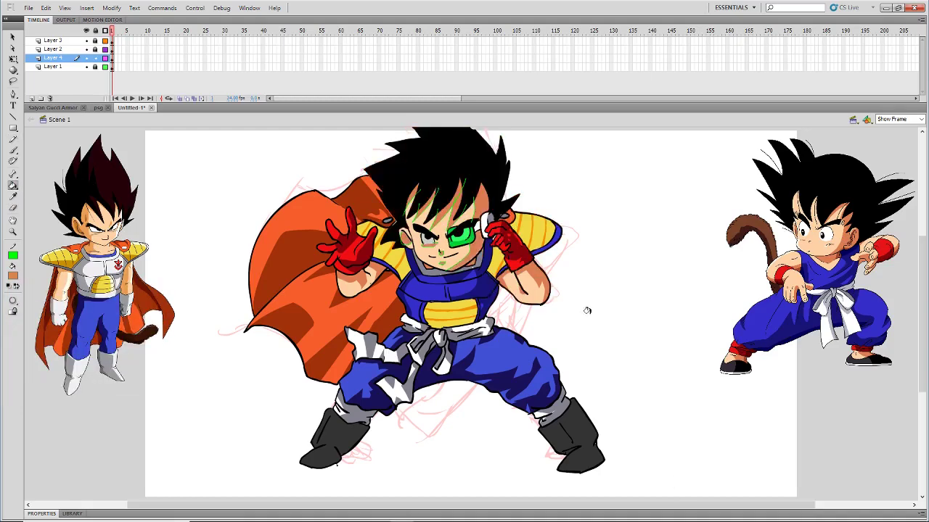
Outline a shadow across the lower part of the scouter lens and fill it with a darker green
key("y")
left_click(13, 276)
left_click(473, 233)
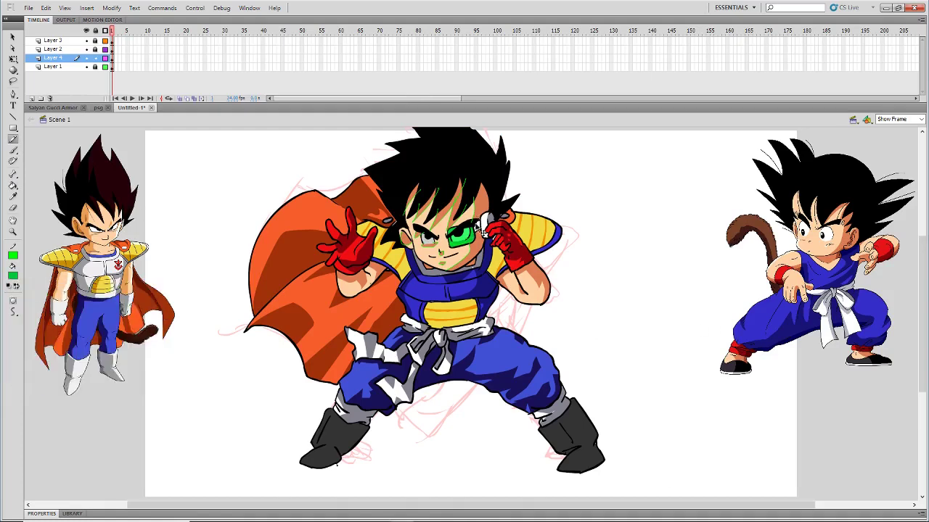
key("ctrl+s")
key("Return")
left_click(14, 276)
left_click(158, 285)
left_click(567, 259)
left_click(386, 332)
left_click(13, 186)
left_click(459, 240)
Join the face and lens shadows' green outlines with a pencil stroke and delete them
key("y")
left_click_drag(390, 203, 616, 180)
key("v")
double_click(588, 186)
key("ctrl+z")
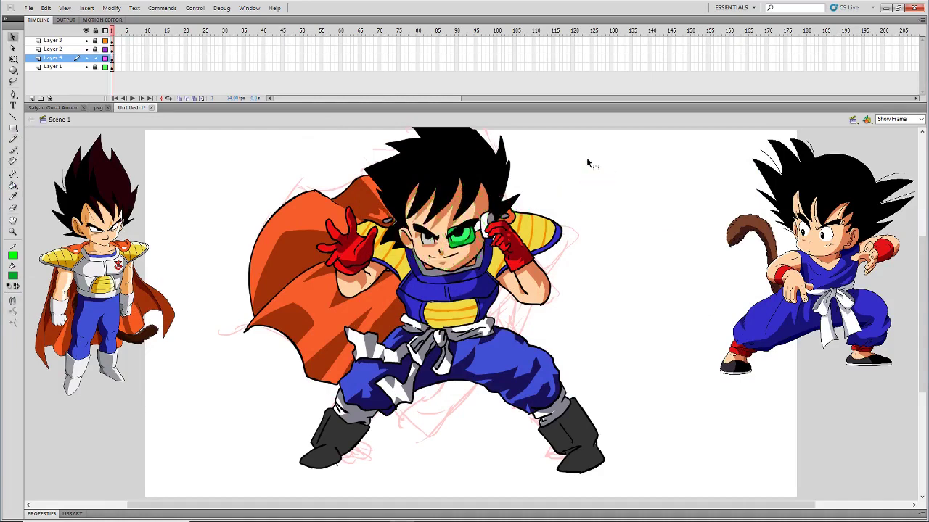
Outline shadow shapes on both boots and fill them with a darker shade of grey
key("y")
left_click_drag(569, 455, 578, 477)
left_click(13, 275)
left_click(13, 276)
left_click(160, 287)
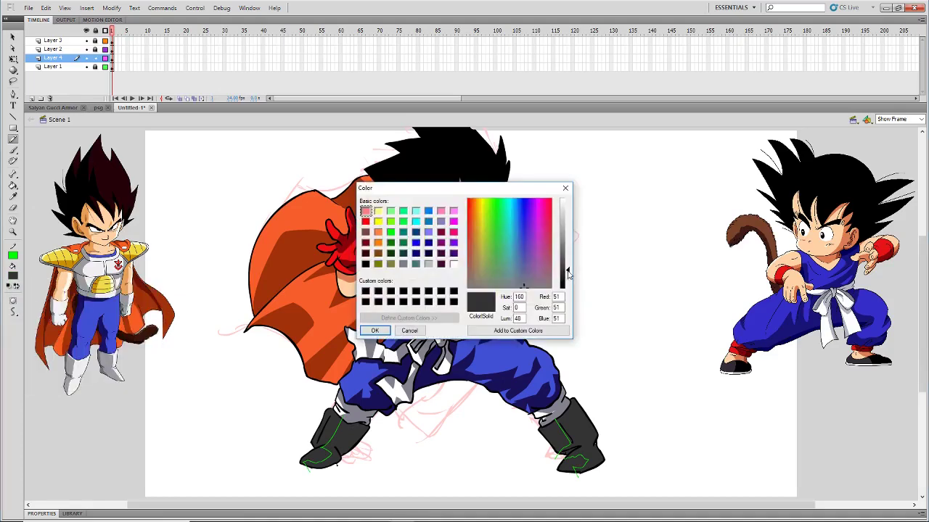
left_click(567, 271)
left_click(376, 332)
key("k")
left_click(351, 431)
left_click(566, 450)
Join the green outlines on both boots with a pencil stroke and delete them
key("y")
mouse_move(328, 461)
left_mouse_down()
mouse_move(565, 437)
mouse_move(629, 462)
left_mouse_up()
key("v")
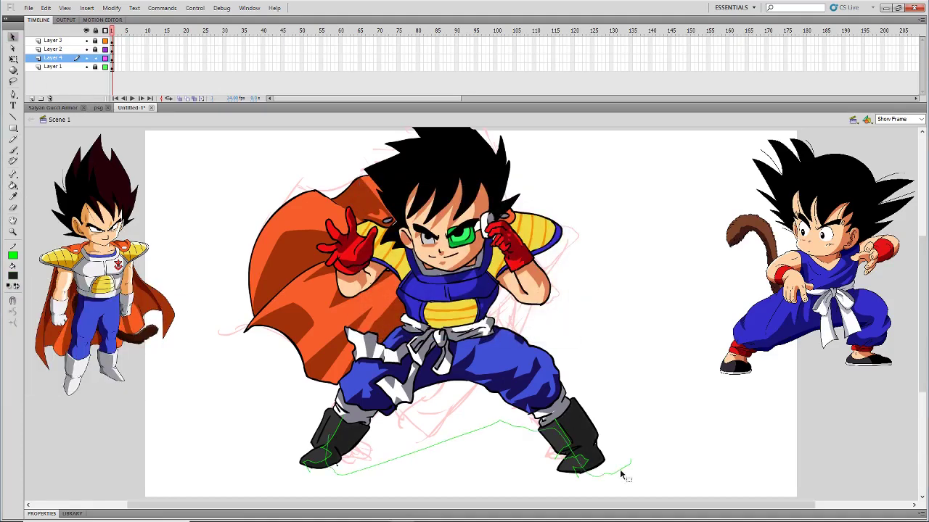
double_click(623, 465)
key("Delete")
Clear the contents of Layer 1 and hide Layer 2 and Layer 3
left_click(95, 66)
left_click(95, 58)
left_click(113, 67)
key("Delete")
left_click(87, 49)
left_click(87, 40)
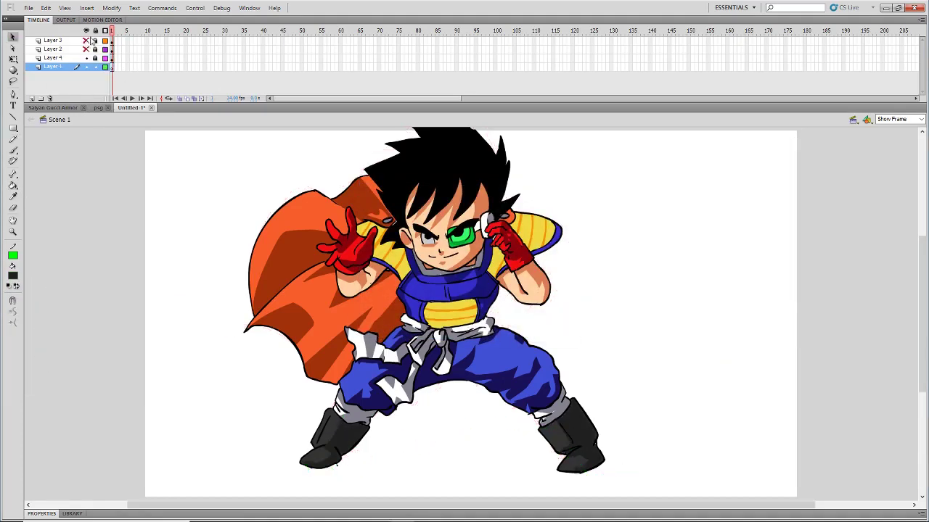
left_click_drag(922, 356, 909, 346)
On Layer 4, paint a round golden-yellow earring with a small grey hook below the uncovered ear
left_click(95, 66)
left_click(95, 59)
left_click(55, 58)
left_click(13, 232)
left_click_drag(326, 237, 513, 327)
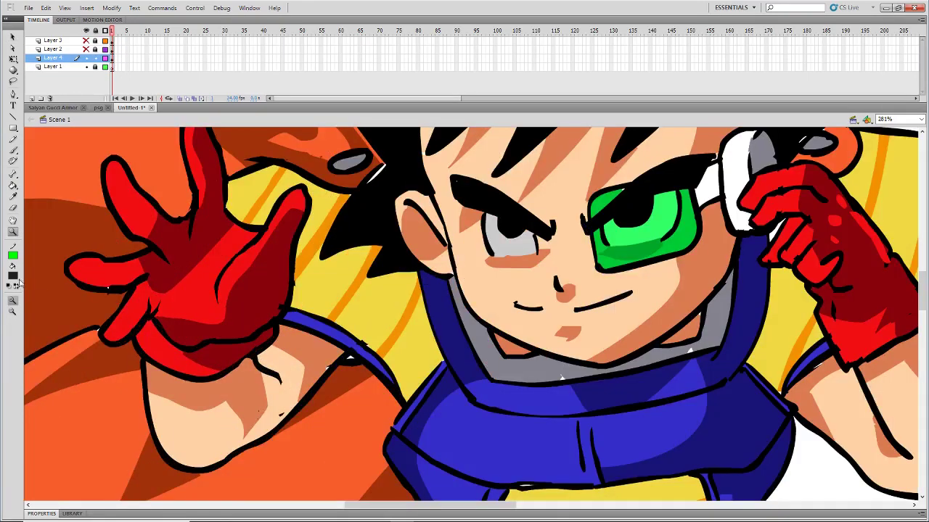
left_click(13, 276)
left_click(153, 353)
left_click(13, 150)
left_click(13, 187)
mouse_move(437, 300)
left_mouse_down()
mouse_move(448, 283)
mouse_move(440, 287)
left_mouse_up()
left_click(440, 292)
left_click(13, 275)
left_click(22, 305)
left_click(13, 150)
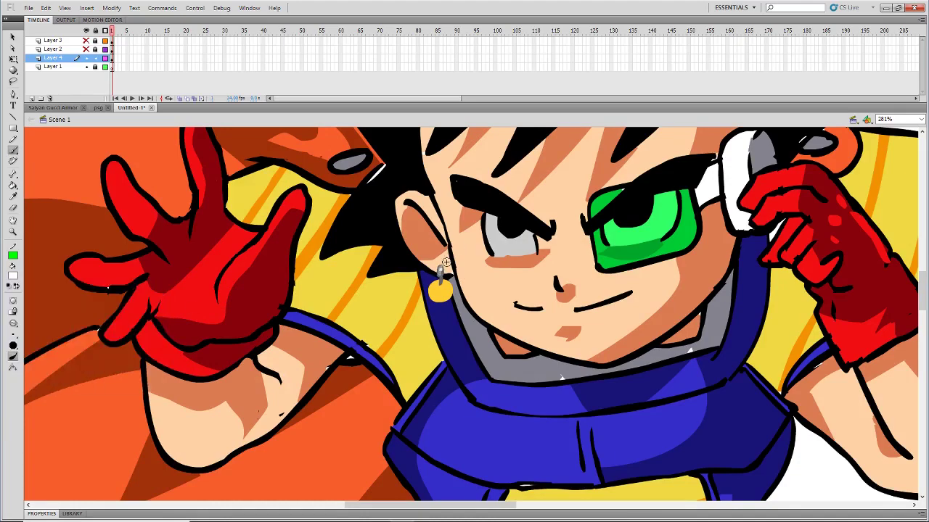
Paint a matching round golden-yellow earring below the scouter's white earpiece, next to the raised glove
left_click(13, 277)
left_click(153, 352)
left_click(13, 186)
left_click(911, 122)
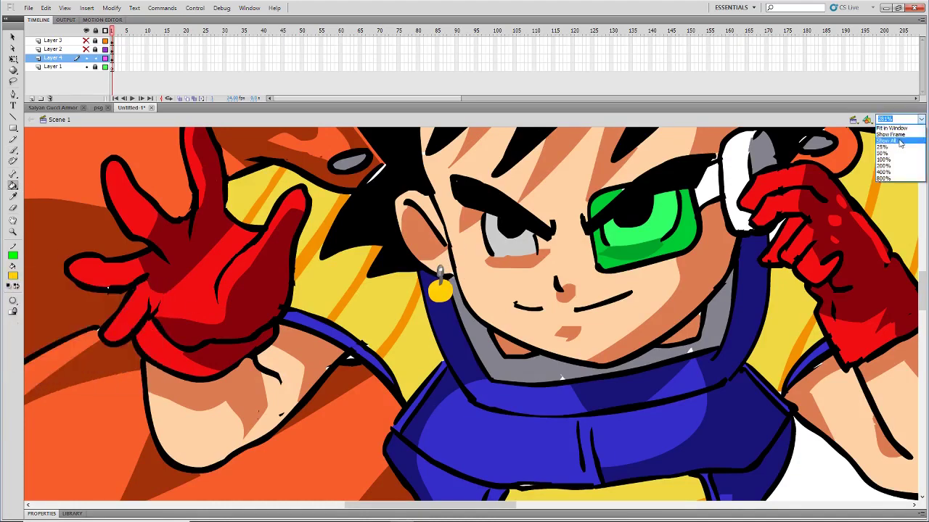
left_click(891, 149)
left_click(13, 232)
left_click(486, 275)
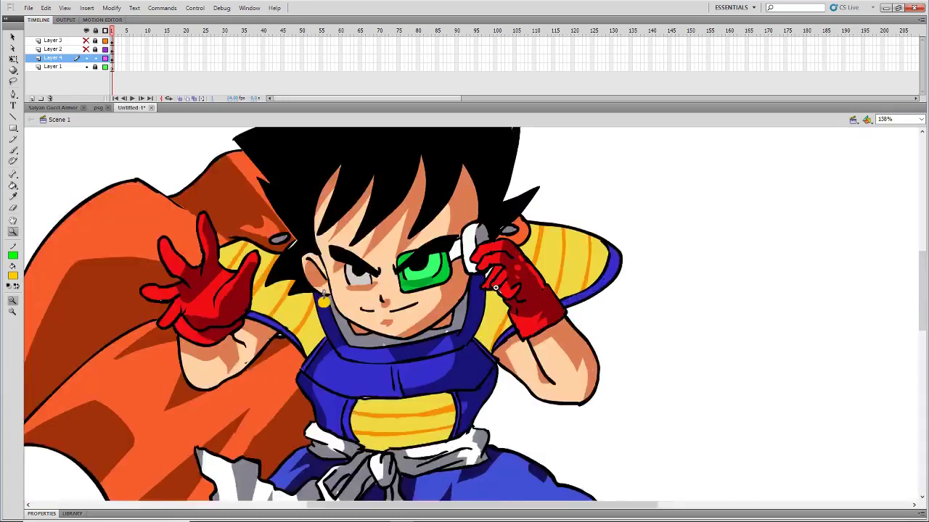
left_click(495, 285)
left_click(13, 150)
key("k")
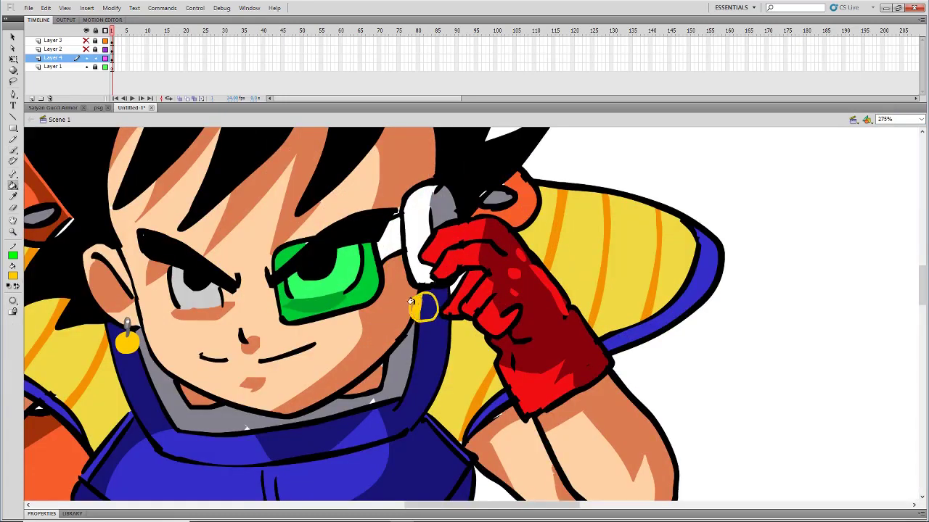
left_click(423, 308)
Touch up the shadow under the uncovered eye and the outer end of its eyebrow with the light skin tone
key("b")
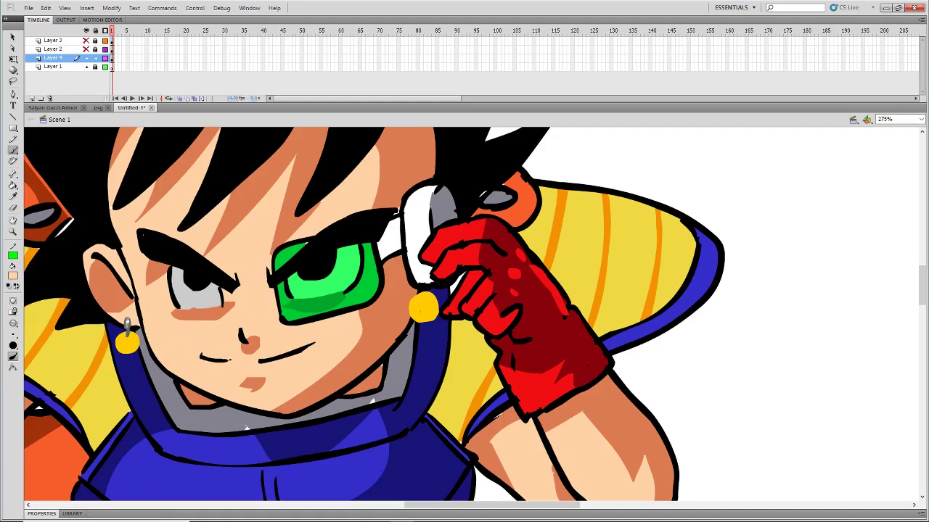
mouse_move(225, 314)
left_mouse_down()
mouse_move(169, 314)
mouse_move(216, 313)
left_mouse_up()
left_click_drag(138, 231, 144, 250)
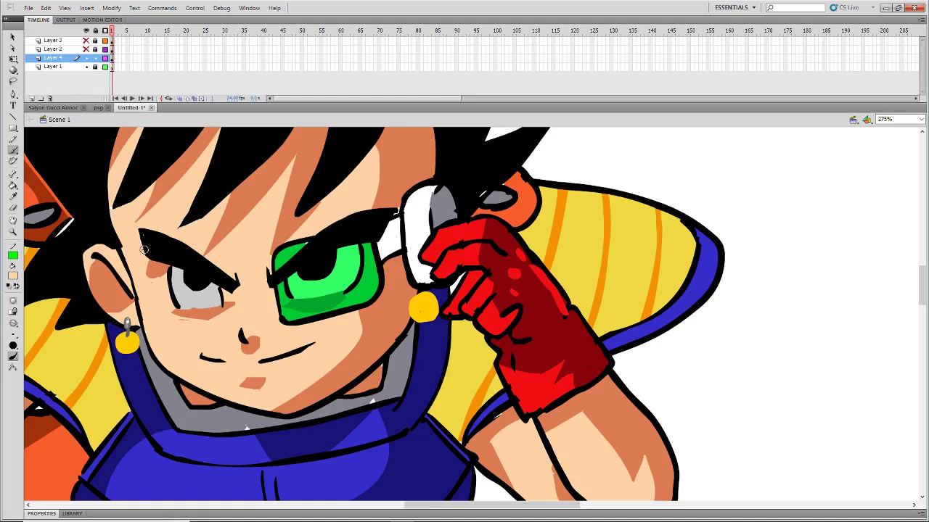
Paint the white gap between hair and cape black and fill the small white gaps in the collar with its grey
left_click(24, 276)
left_click_drag(72, 221, 57, 236)
left_click(13, 276)
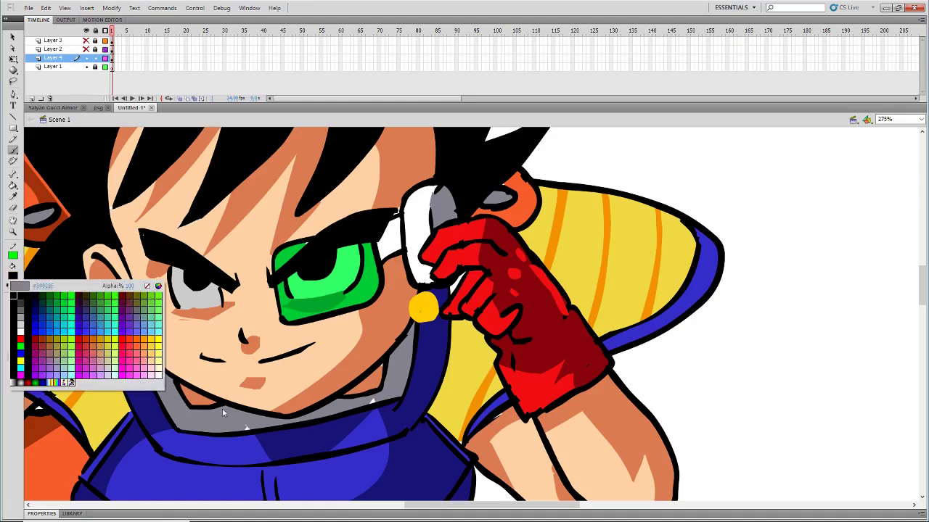
left_click(222, 414)
left_click(13, 186)
left_click(372, 401)
left_click(13, 151)
left_click(921, 119)
left_click(899, 134)
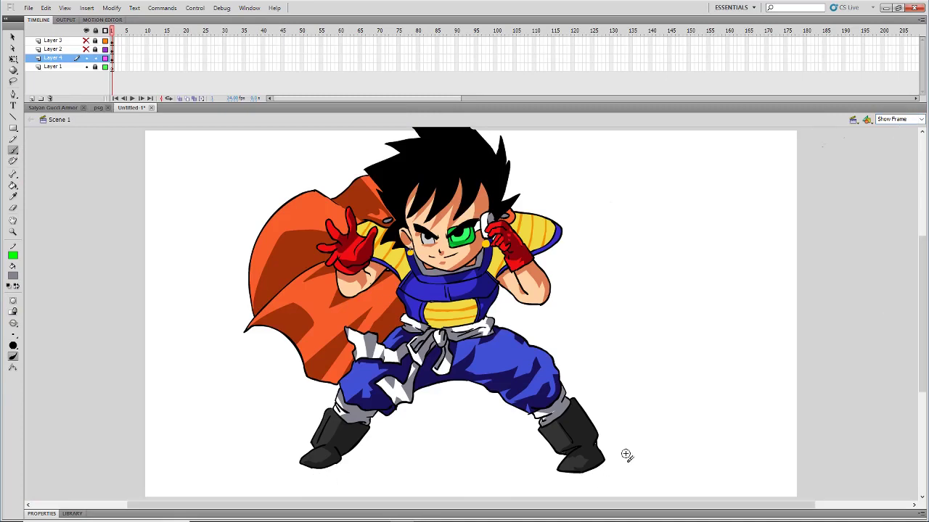
scroll(906, 311, "up", 1)
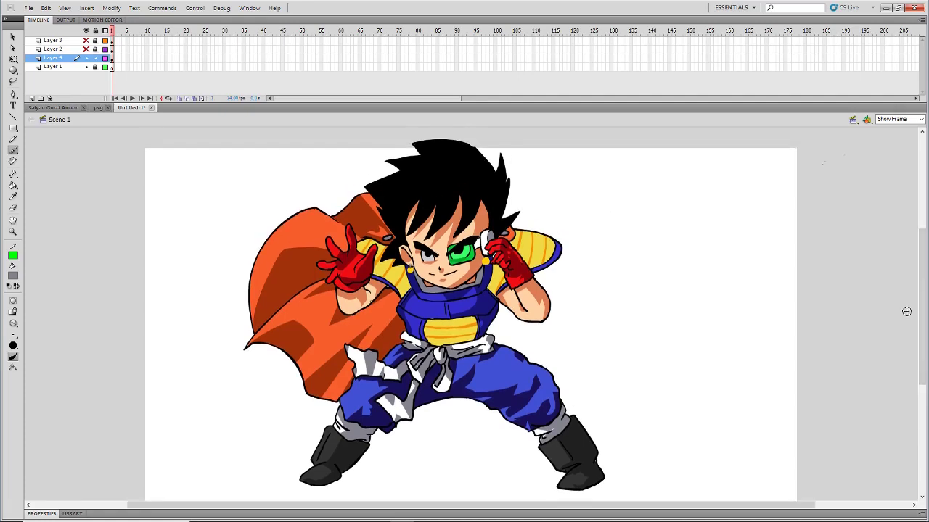